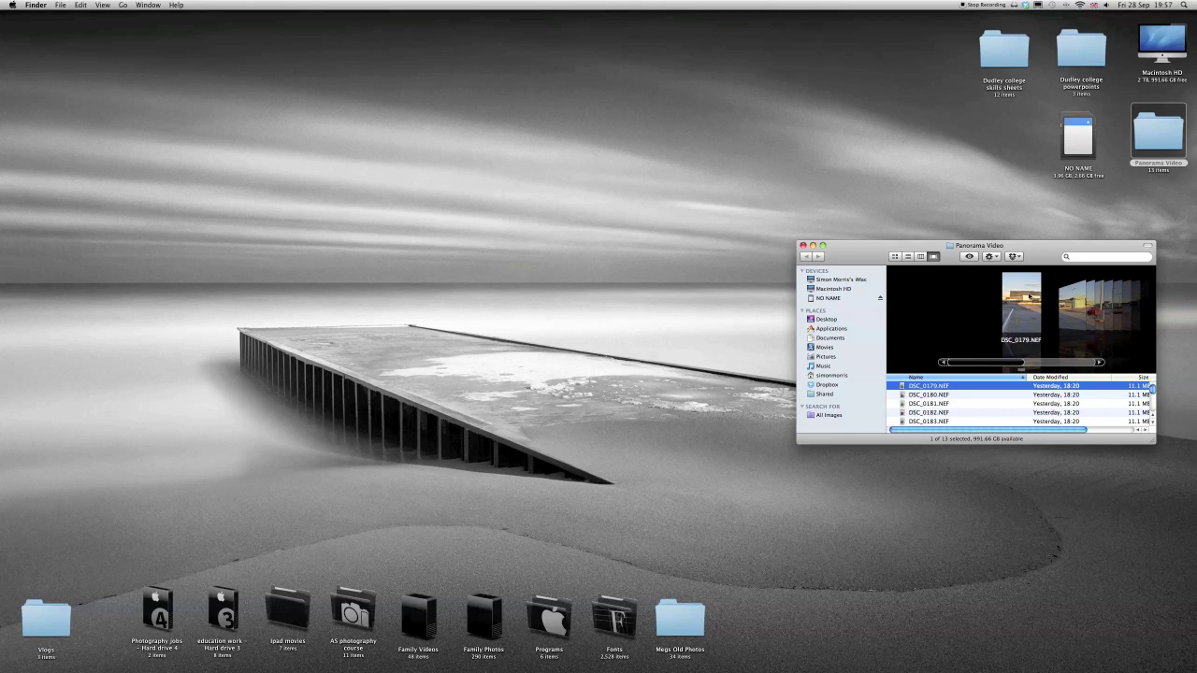
Step: Open all the NEF photos from the Panorama Video folder in Photoshop, importing the full set through Camera Raw
scroll(1030, 316, down, 12)
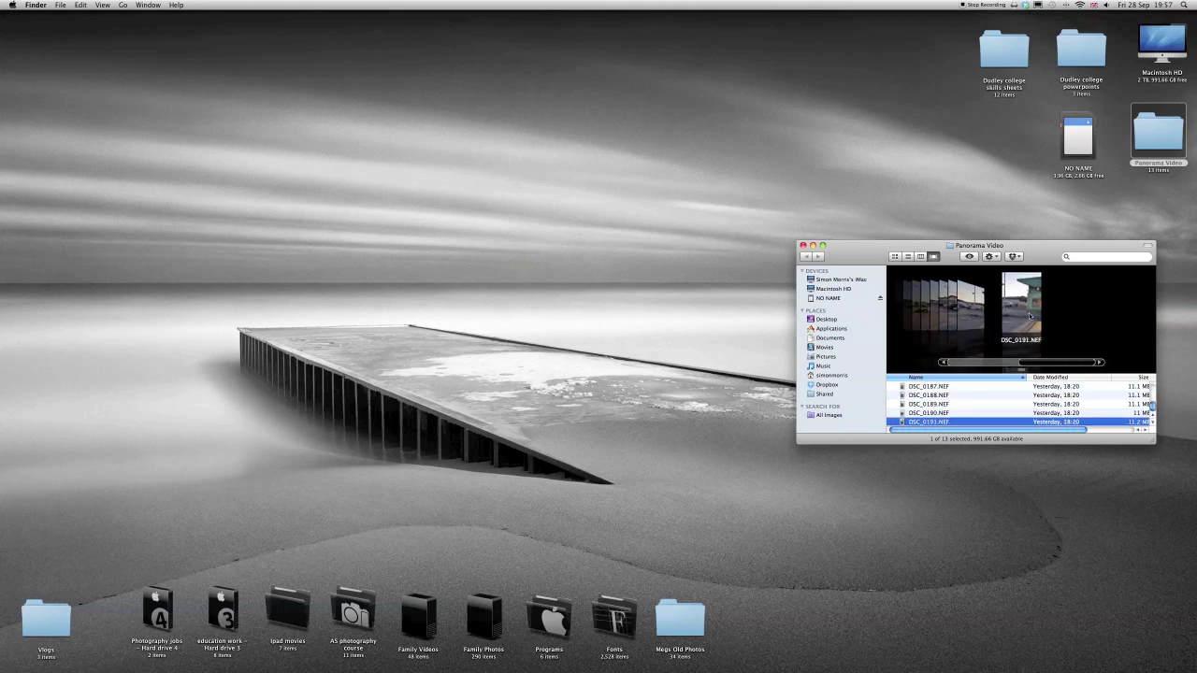
scroll(1029, 316, up, 12)
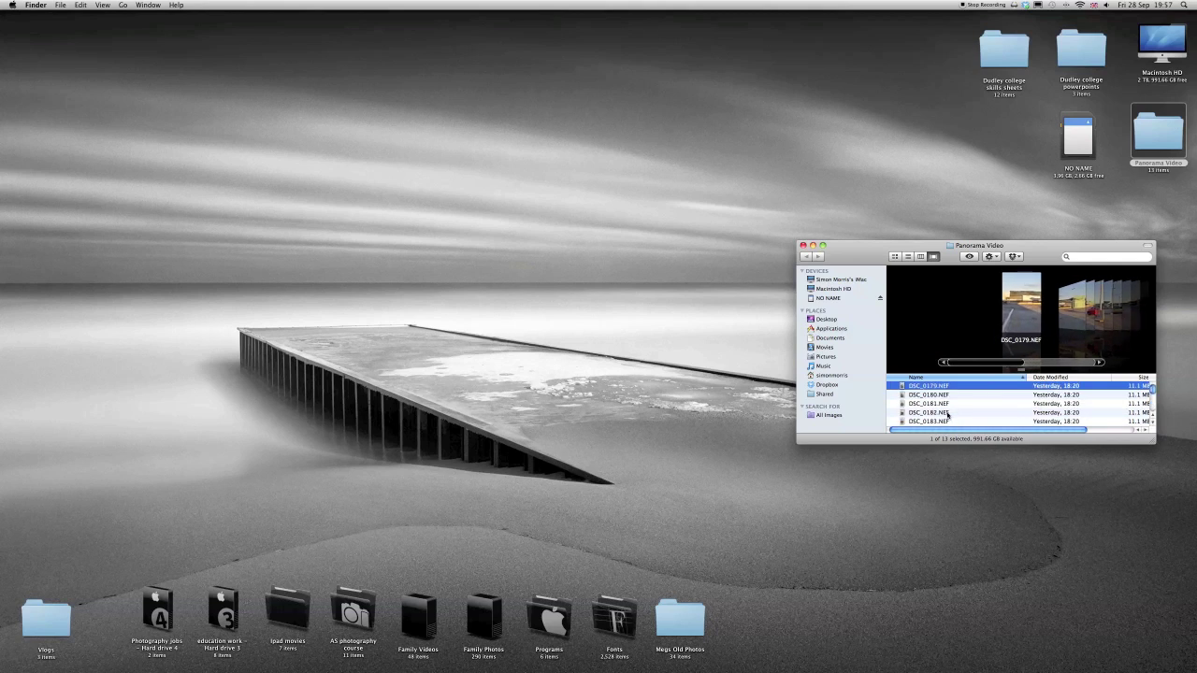
key(super+a)
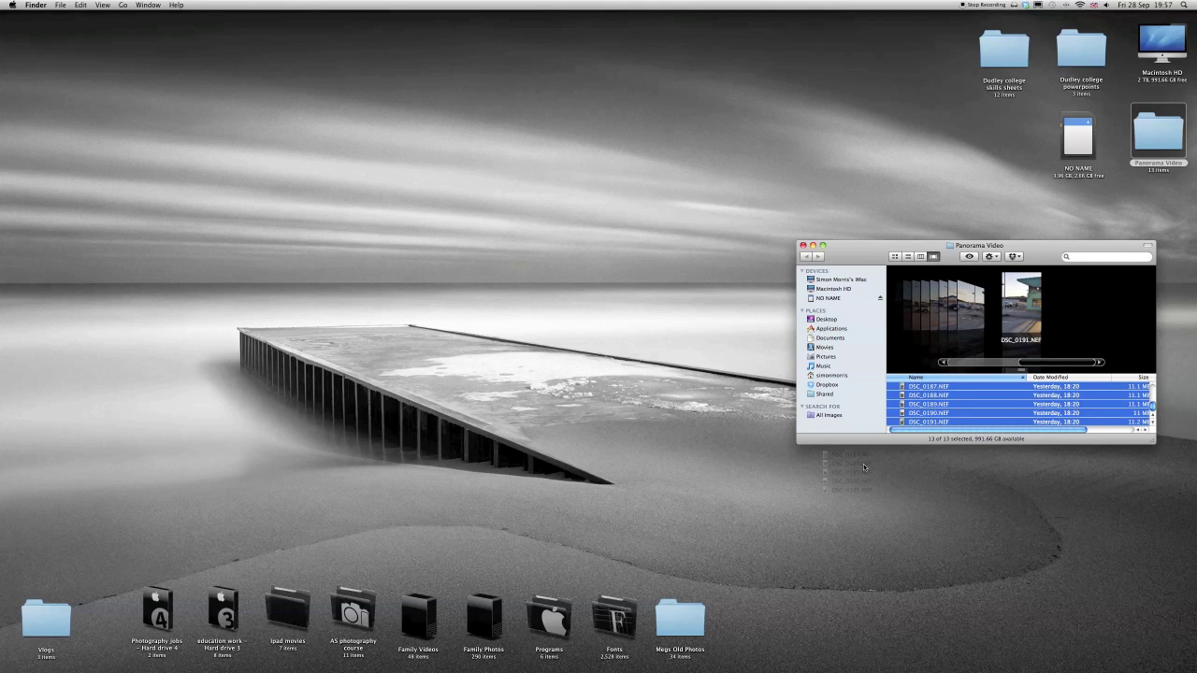
mouse_move(443, 667)
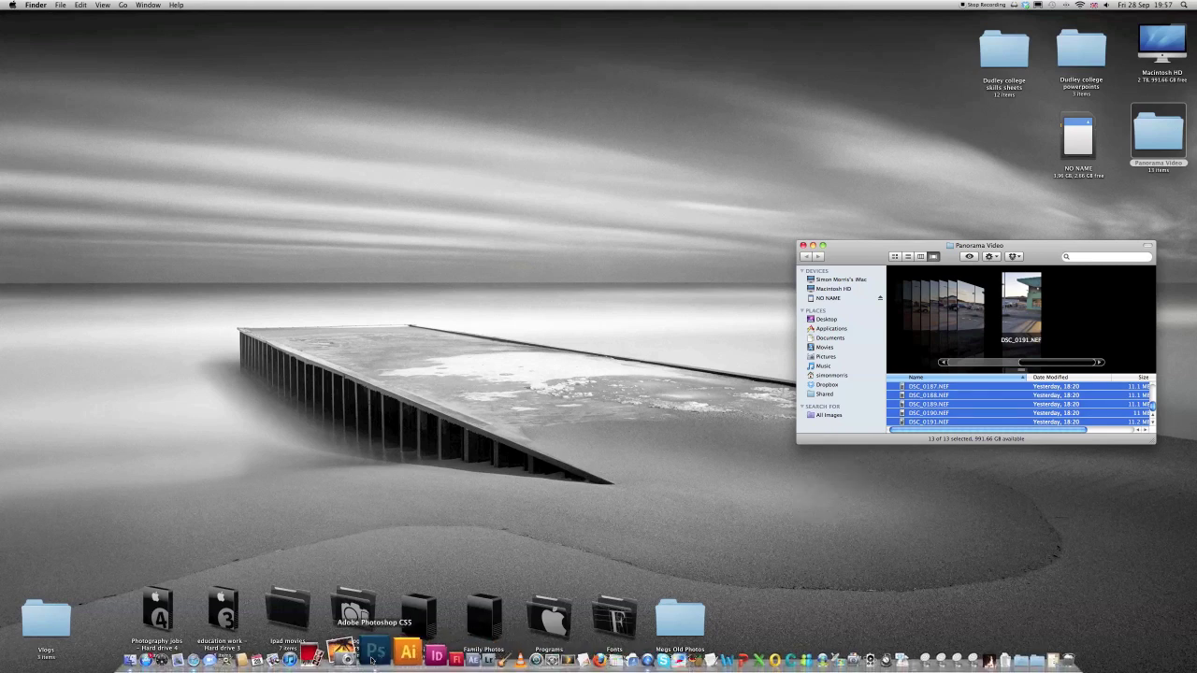
click(374, 655)
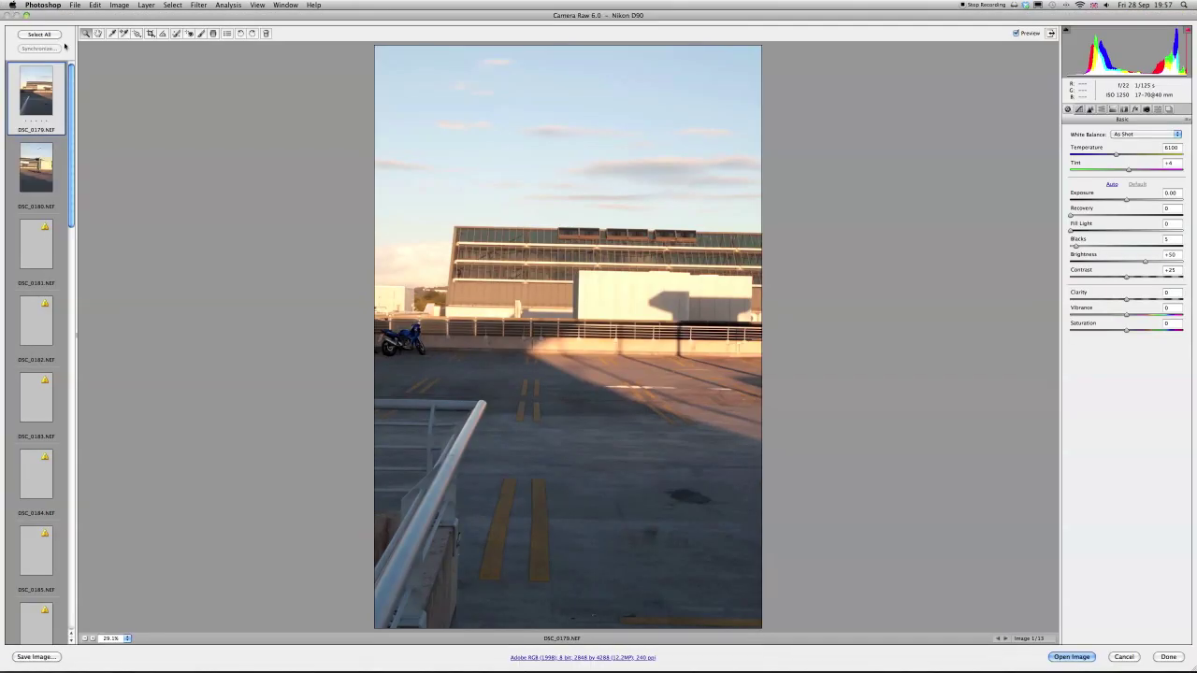
click(39, 35)
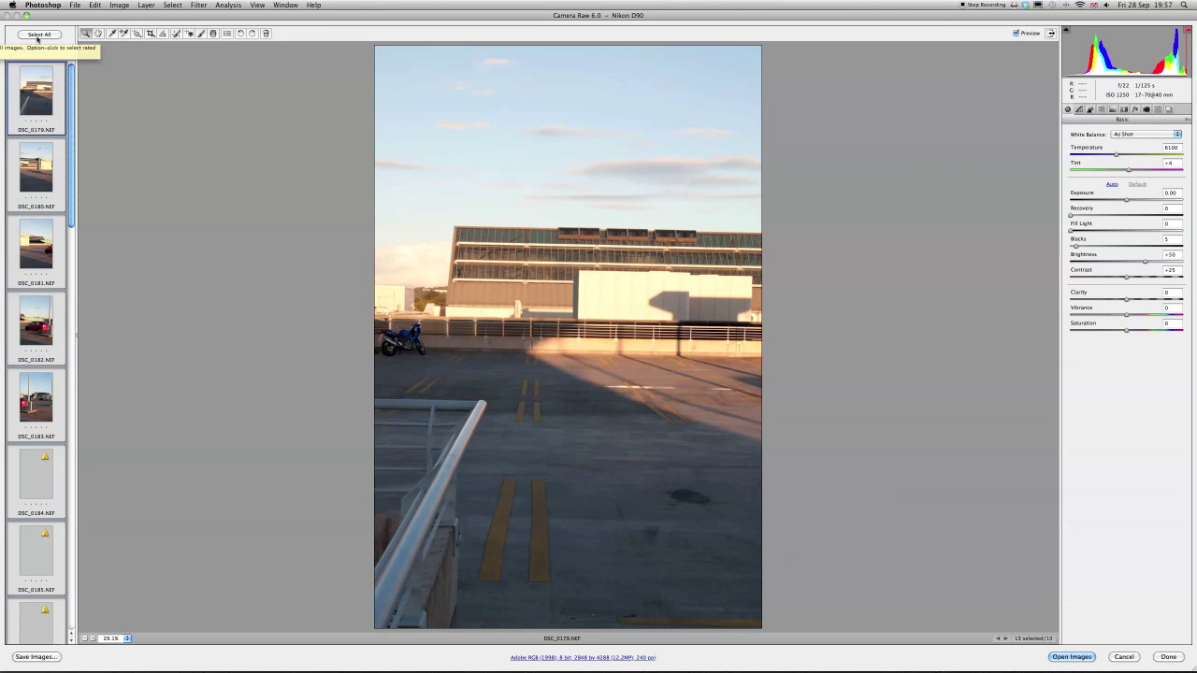
click(1085, 657)
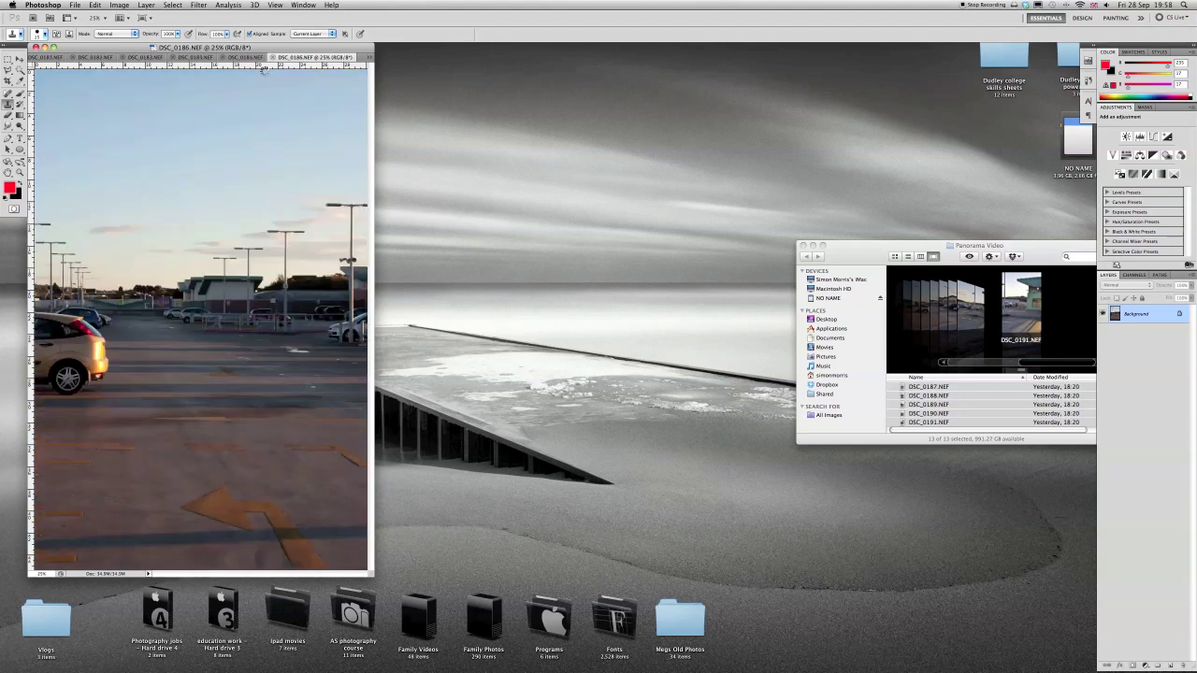
Step: Create a new A4 document from the International Paper preset at 300 pixels/inch with a white background
click(75, 5)
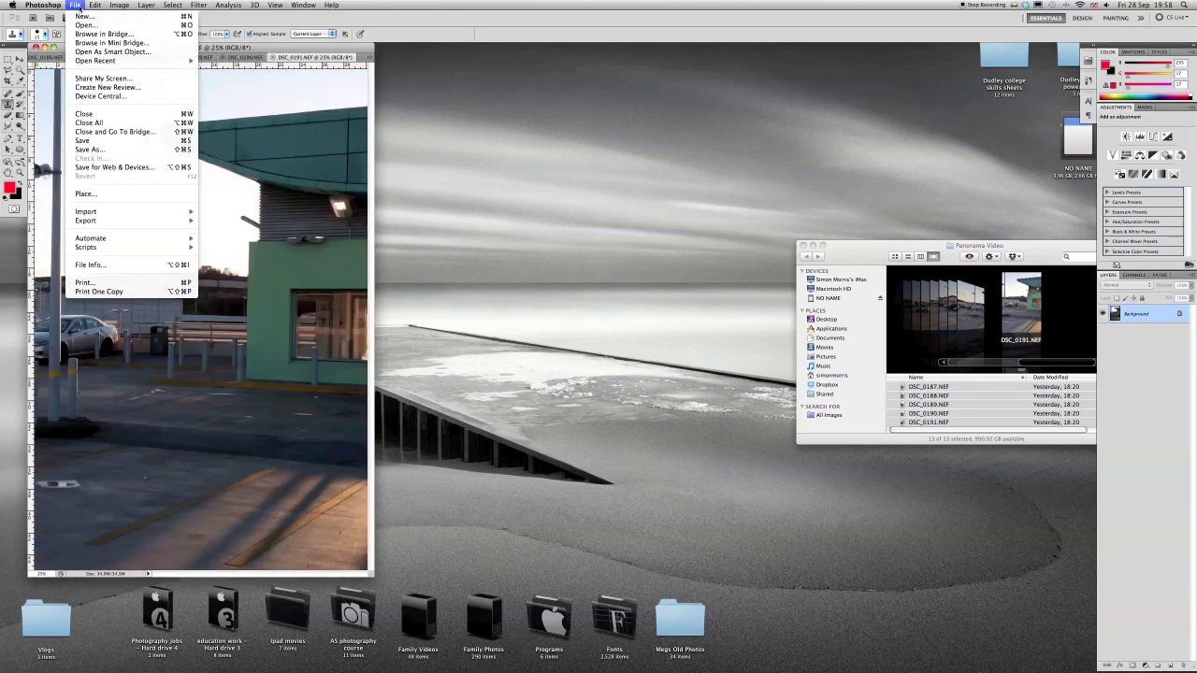
click(84, 19)
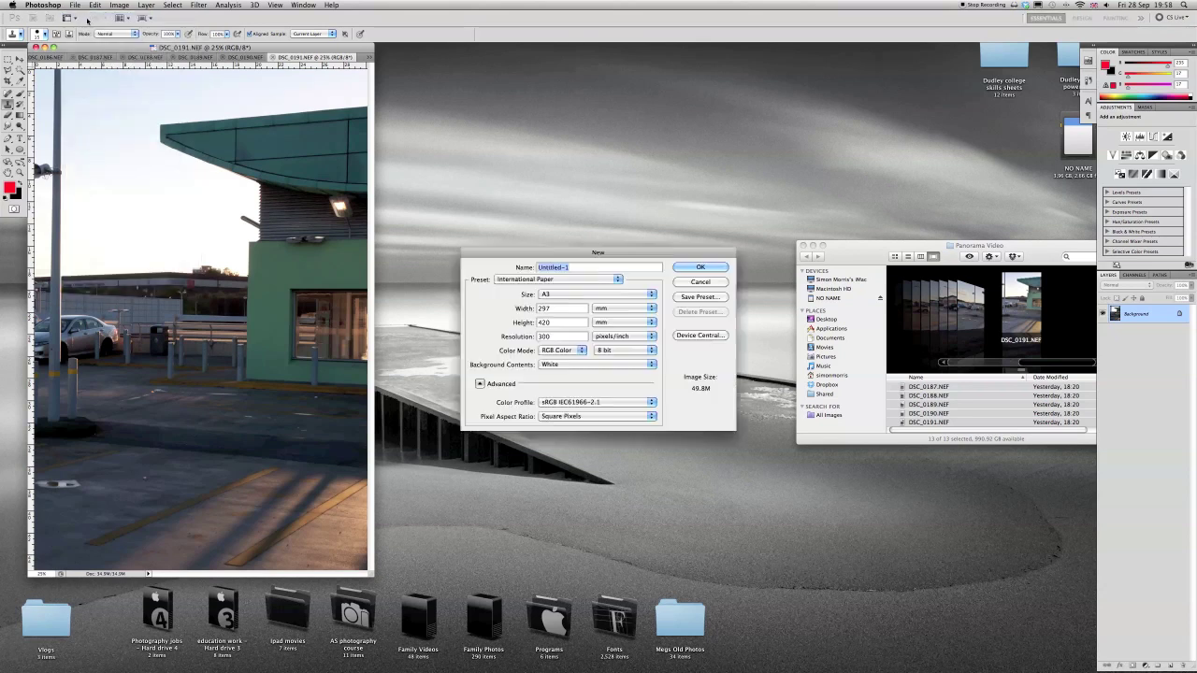
click(553, 294)
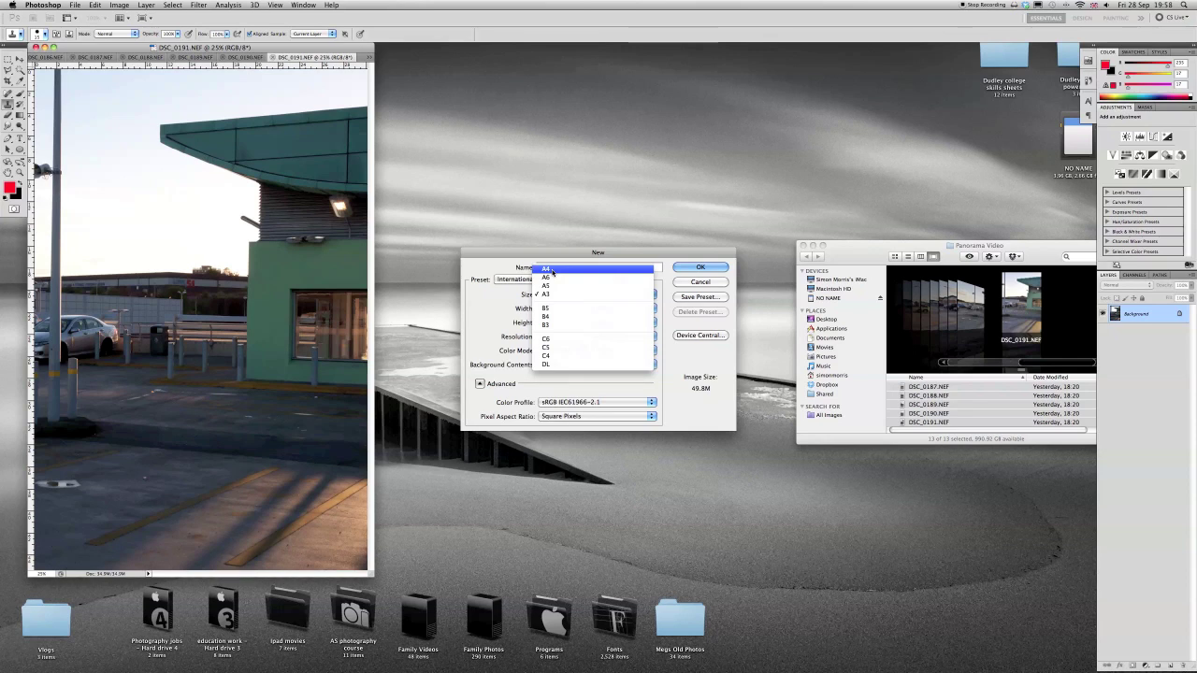
click(552, 271)
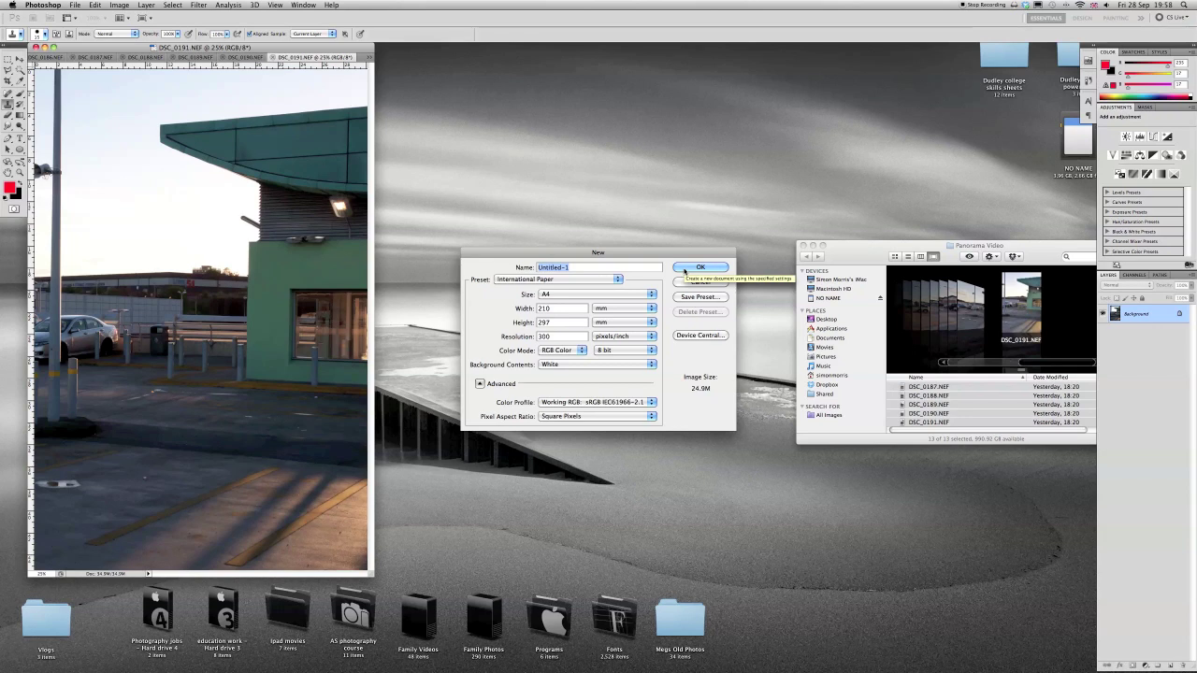
click(700, 268)
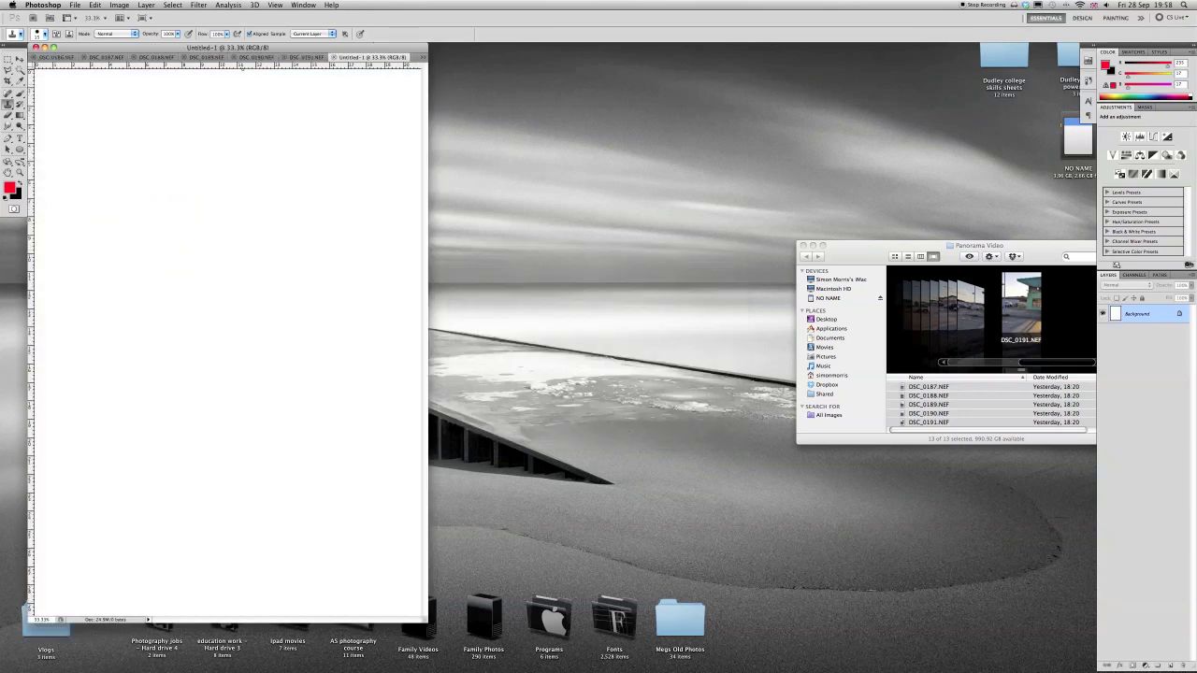
Step: Float the blank A4 document in its own window beside the photos and rotate its canvas 90° counter-clockwise
drag(377, 58, 512, 148)
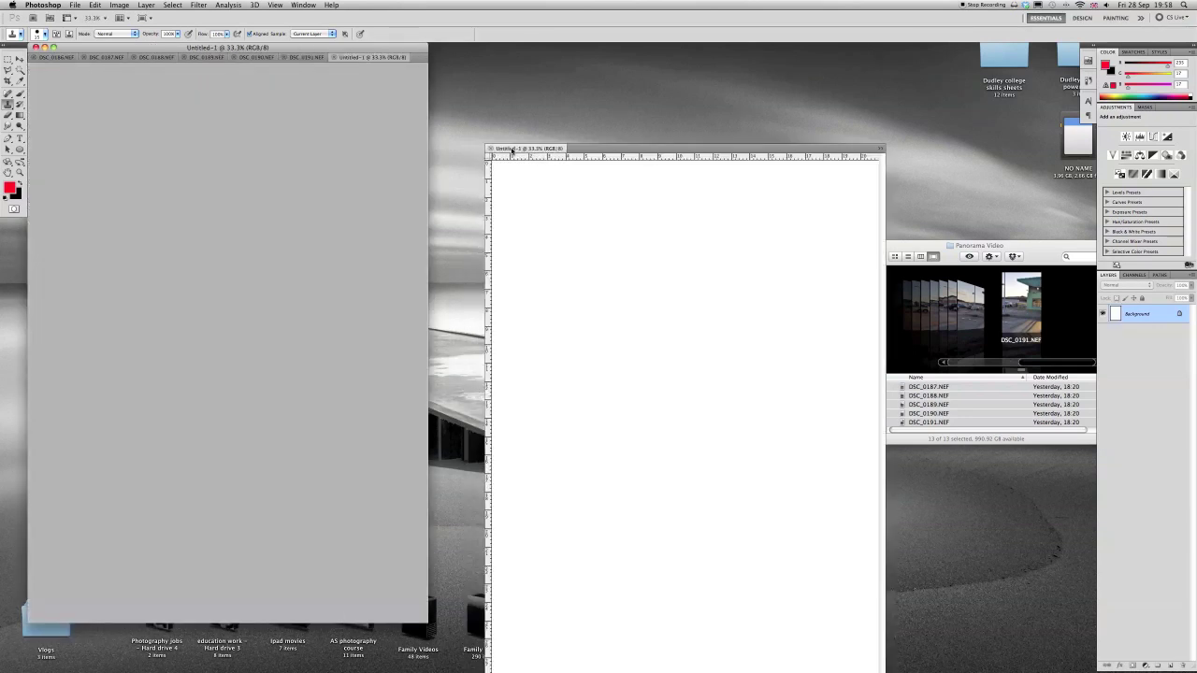
click(96, 4)
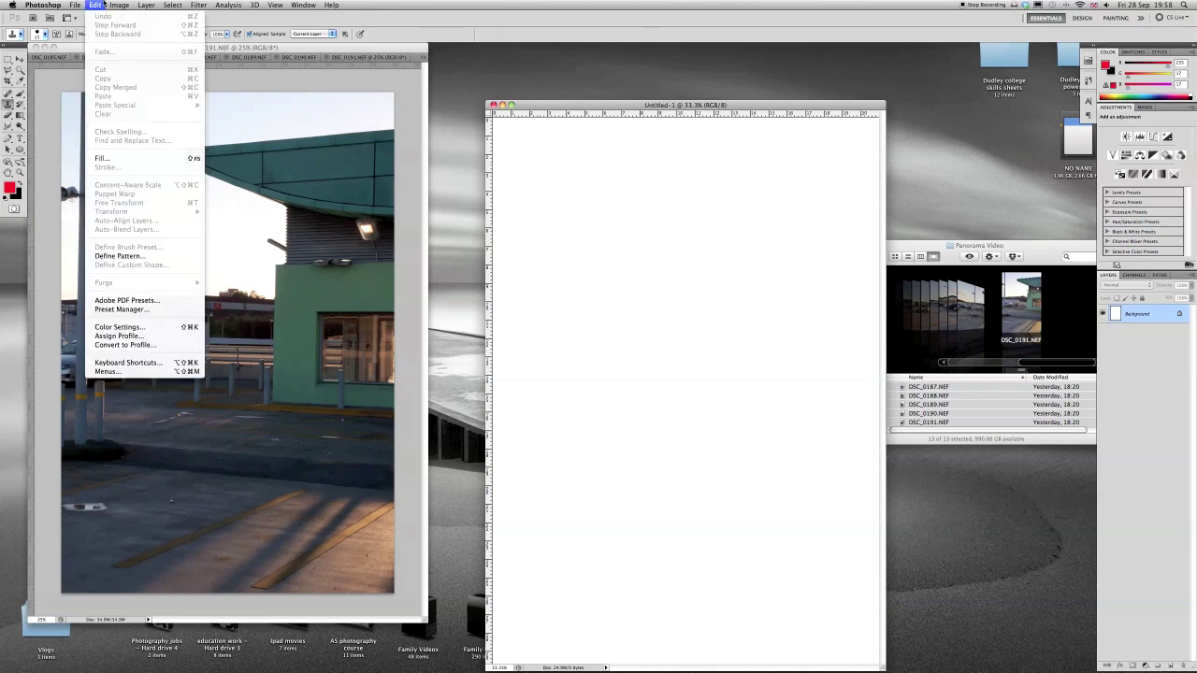
mouse_move(119, 5)
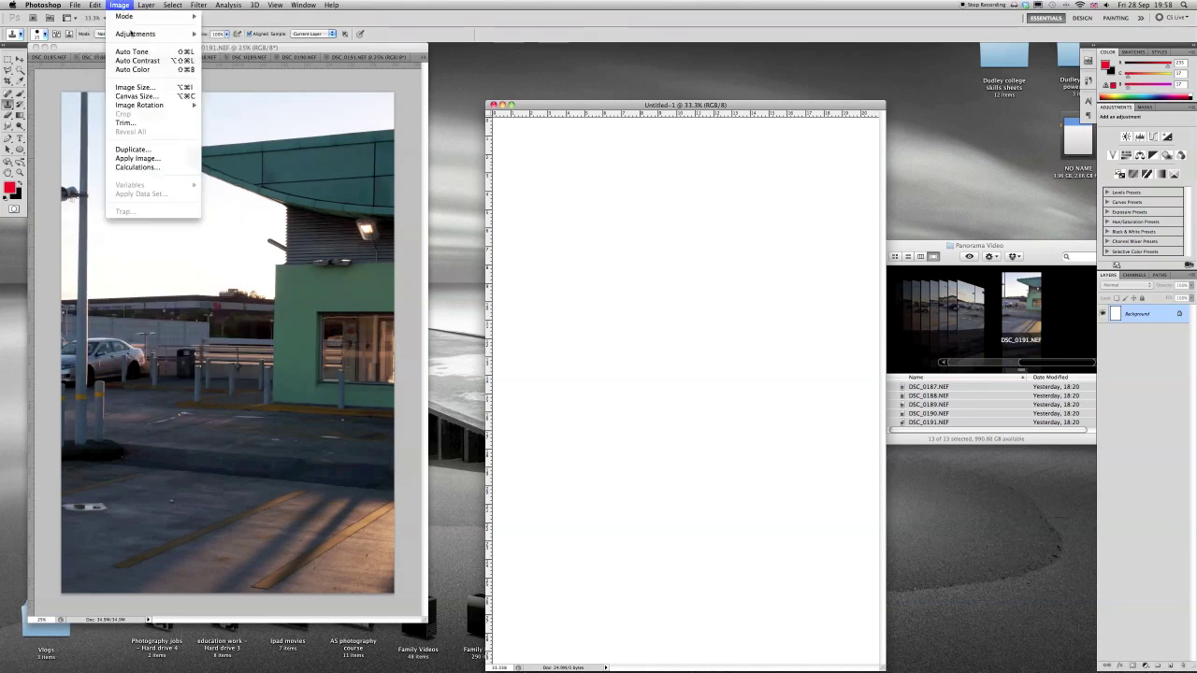
mouse_move(161, 106)
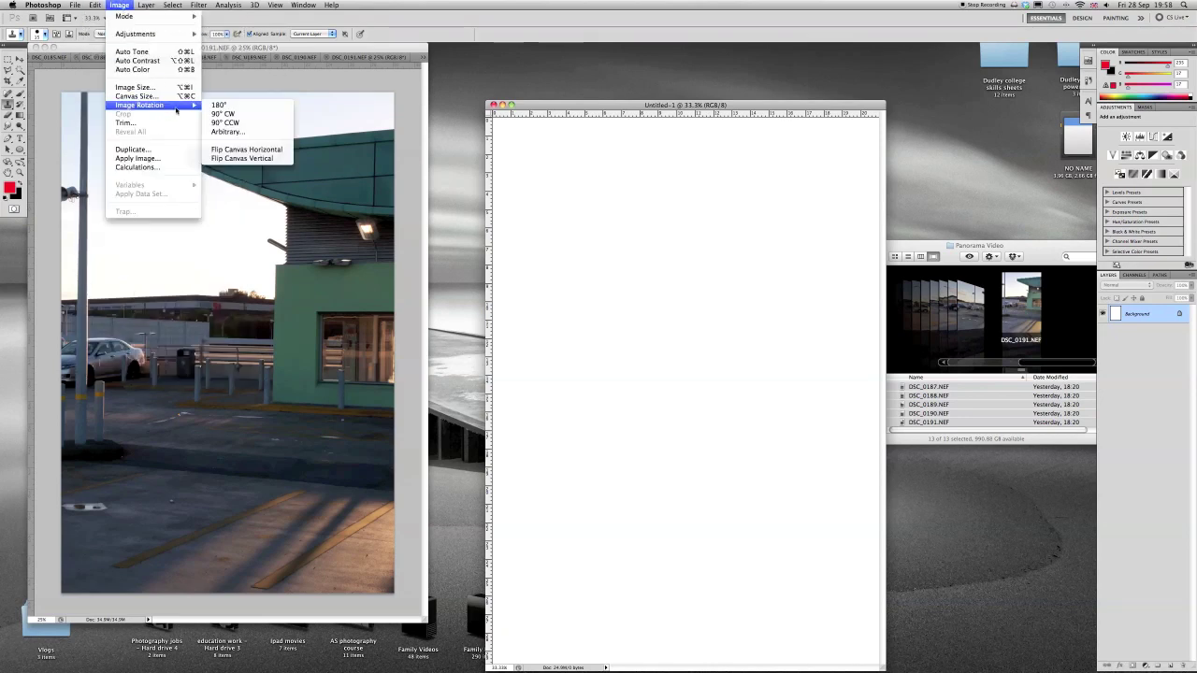
click(241, 122)
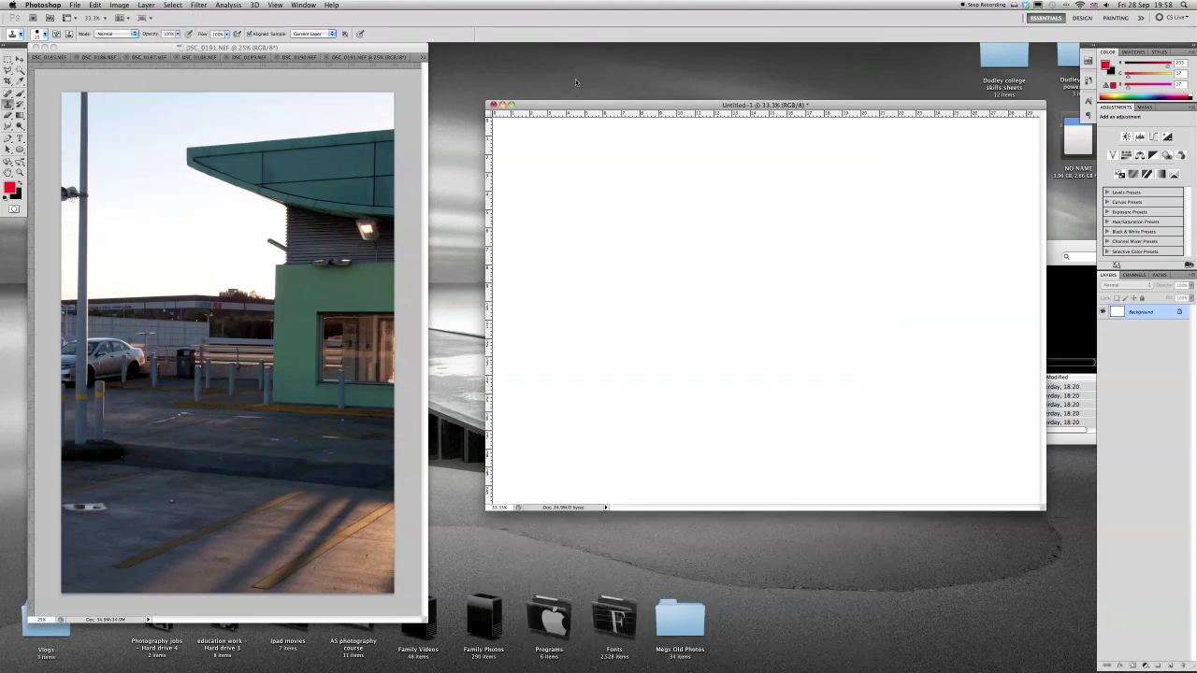
drag(583, 105, 557, 132)
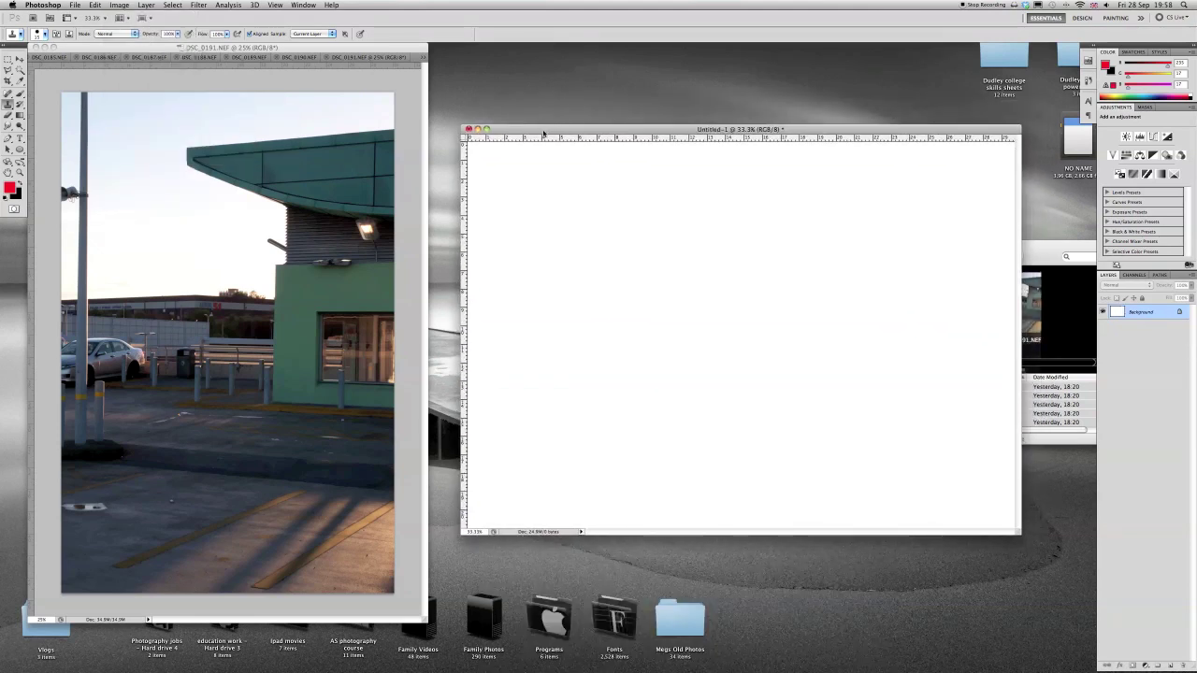
Step: Copy the DSC_0191.NEF photo into the blank landscape document with the Move tool and position it on the canvas
click(210, 111)
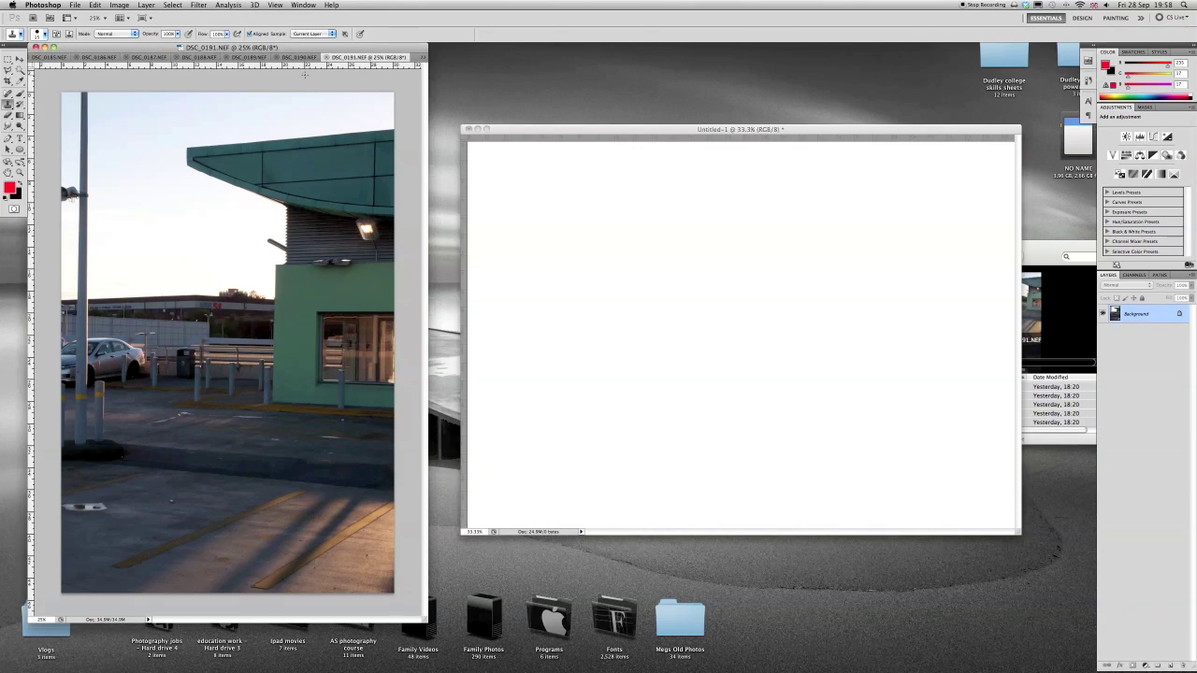
key(v)
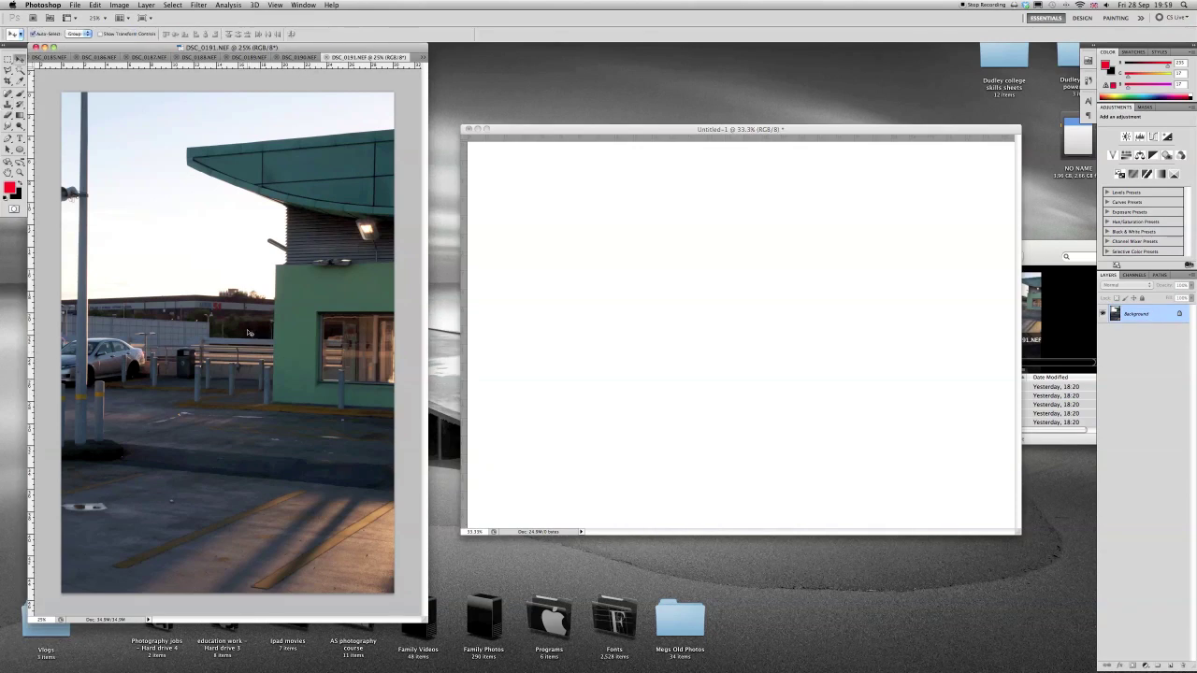
drag(818, 260, 820, 259)
drag(687, 281, 829, 295)
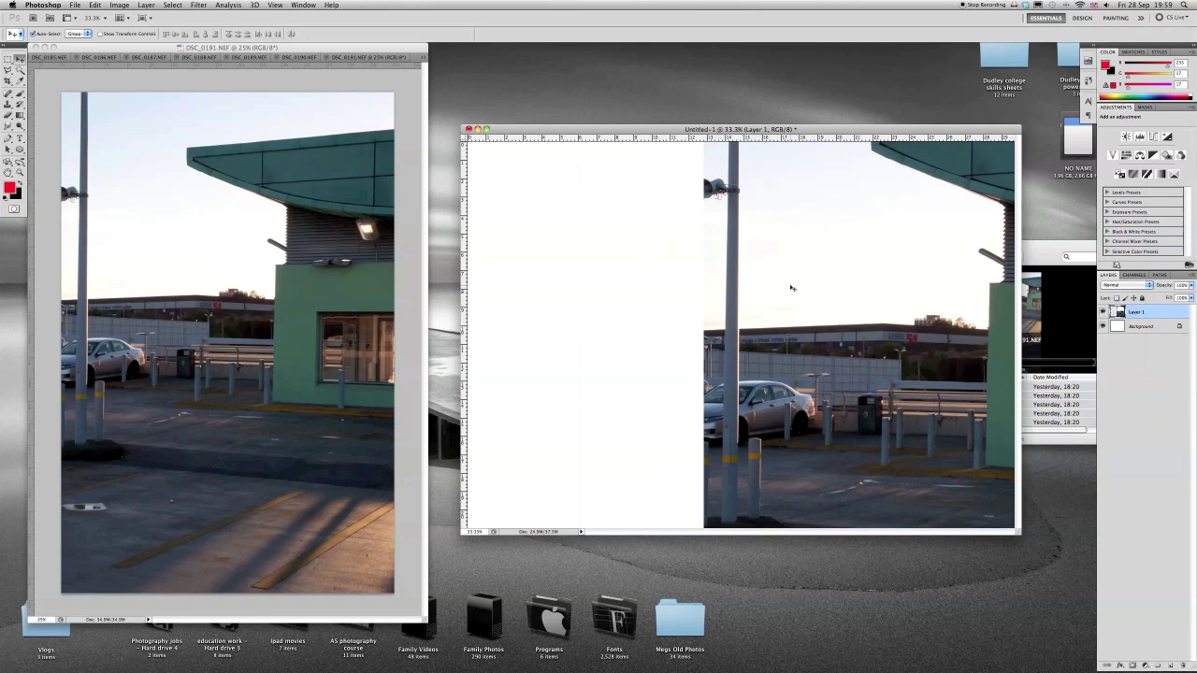
drag(722, 288, 775, 289)
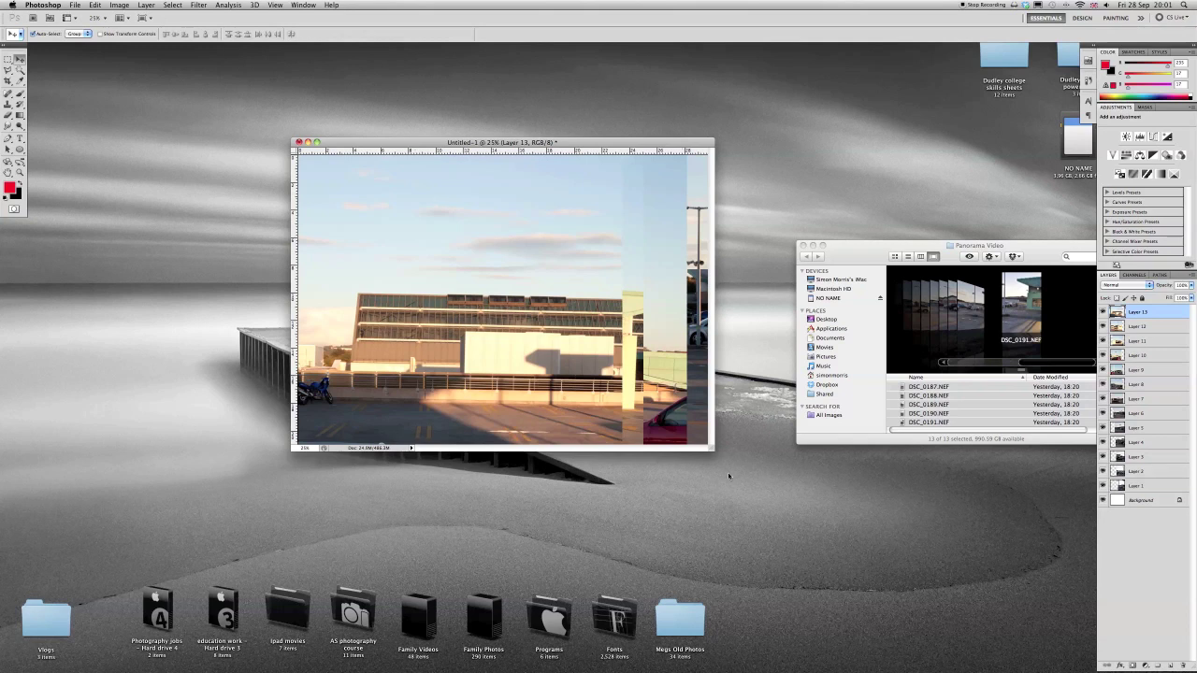
Step: Scale Layer 1 through Layer 13 down together to about 19% with Free Transform, keeping them within the canvas
drag(715, 458, 955, 570)
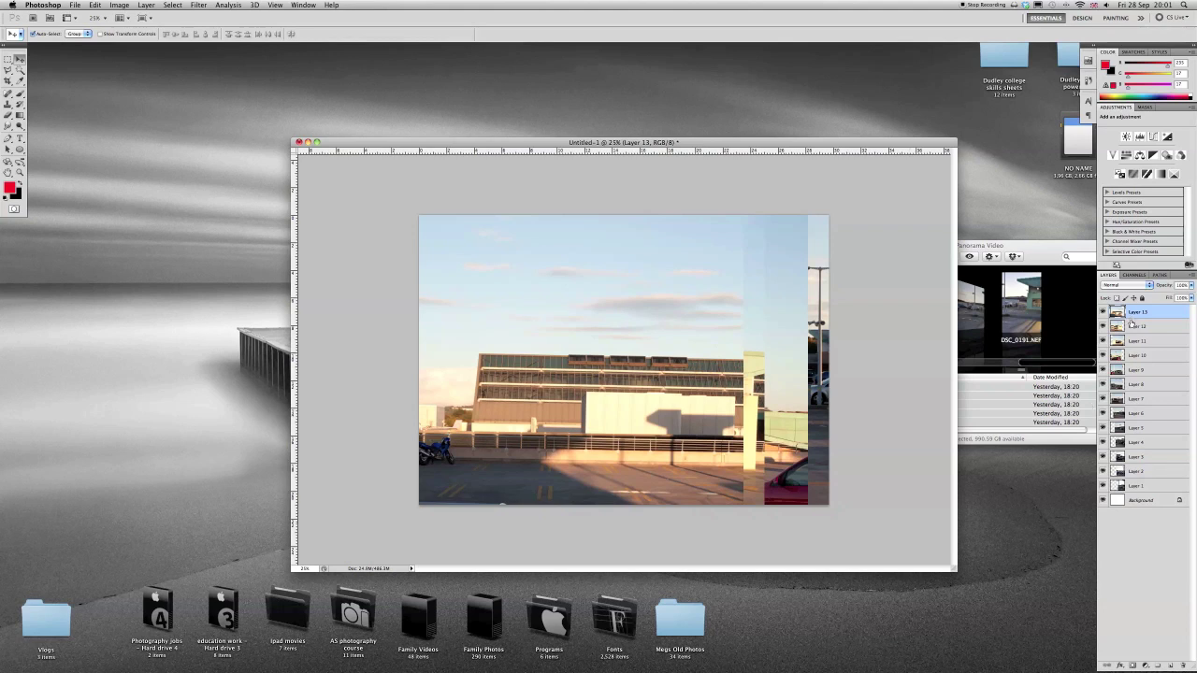
shift+click(1135, 487)
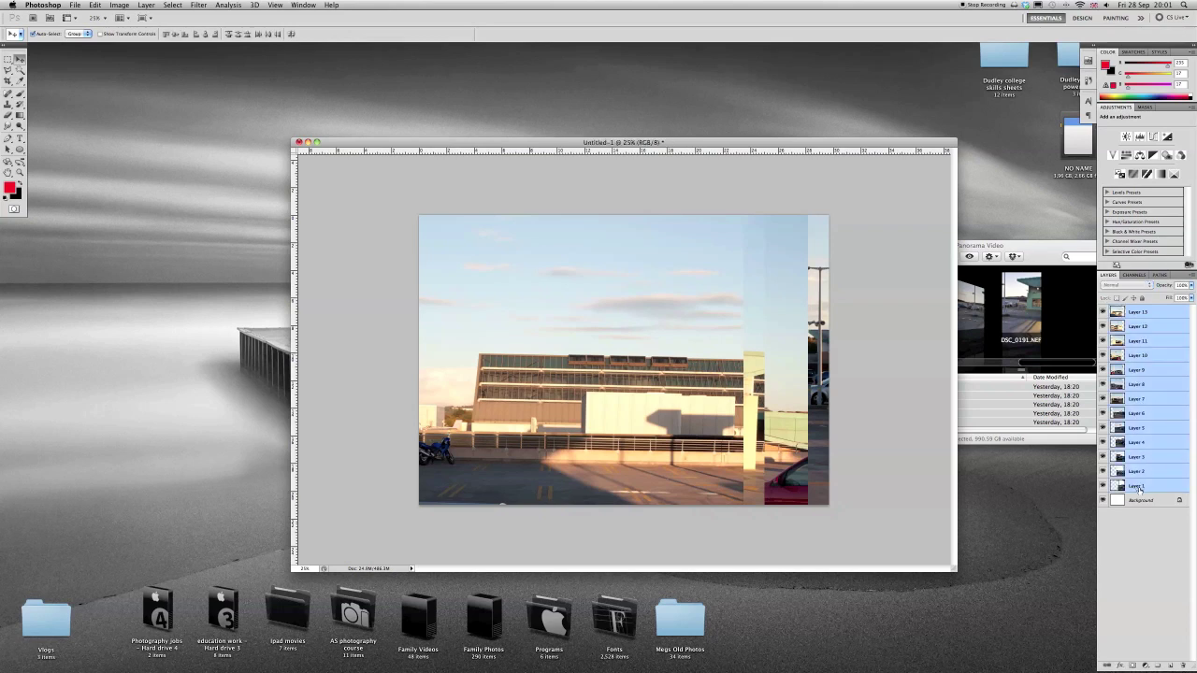
click(119, 4)
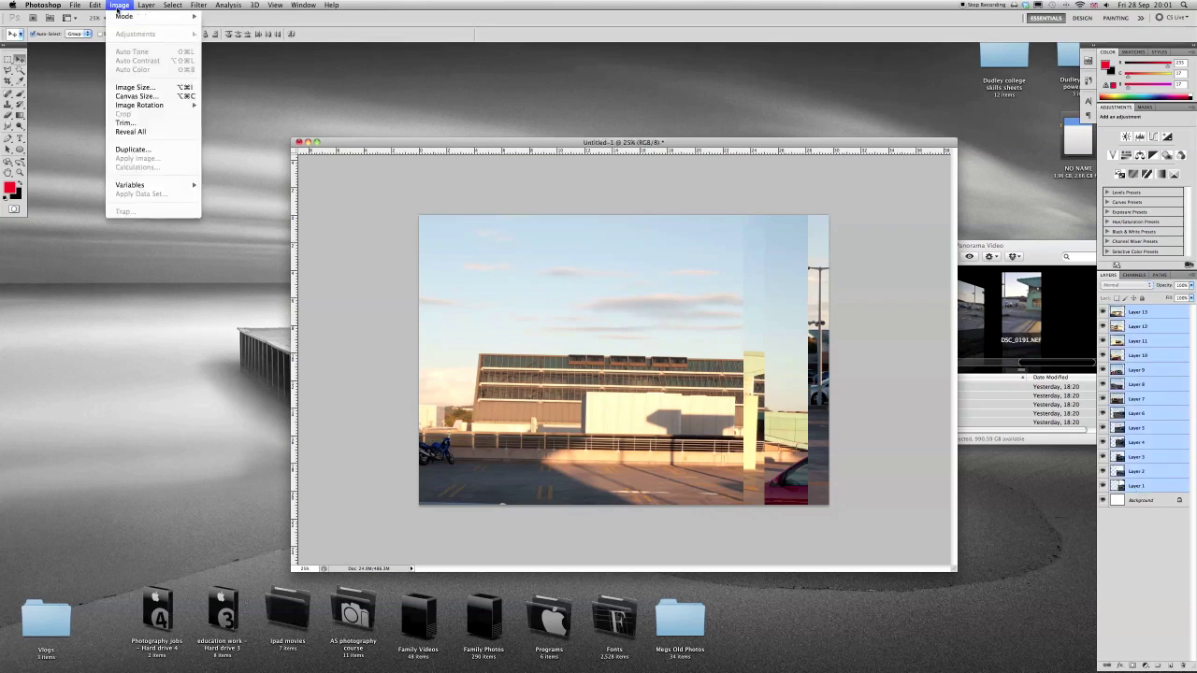
mouse_move(96, 5)
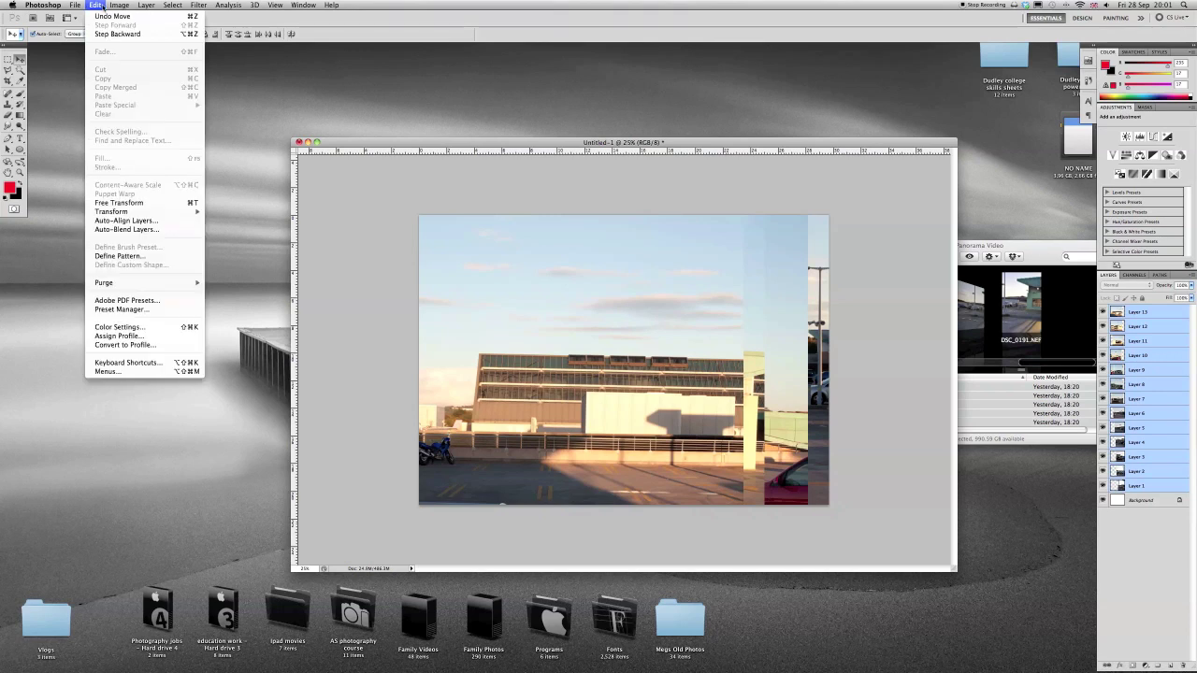
click(141, 204)
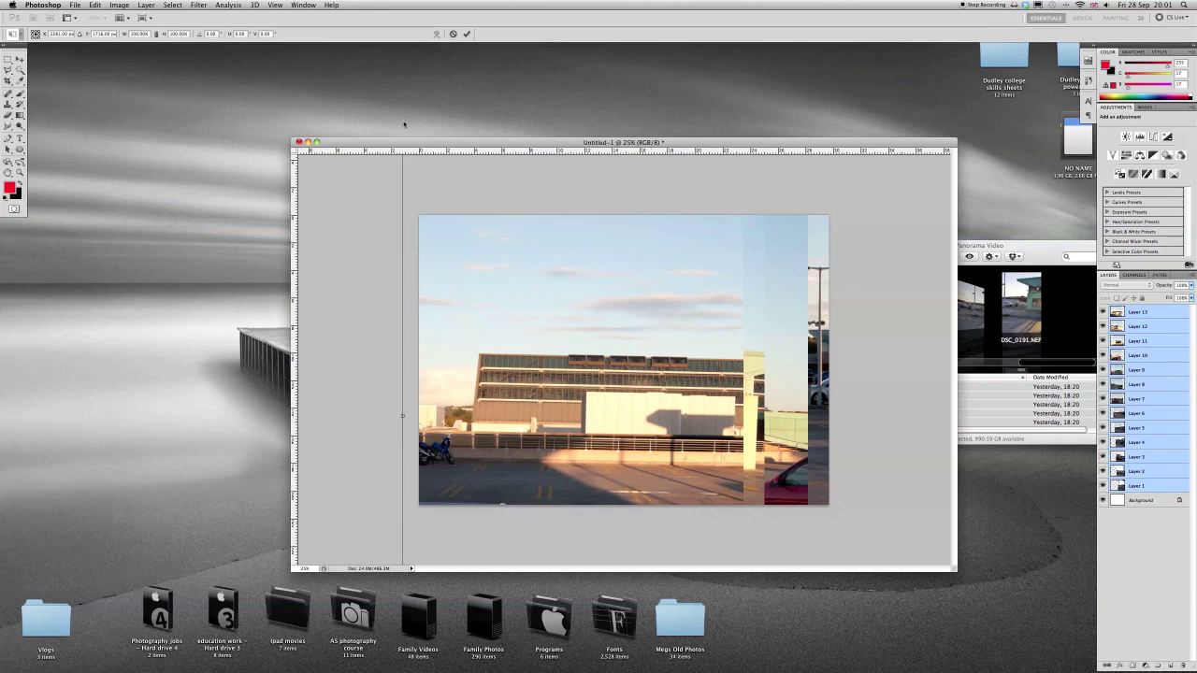
drag(684, 142, 420, 46)
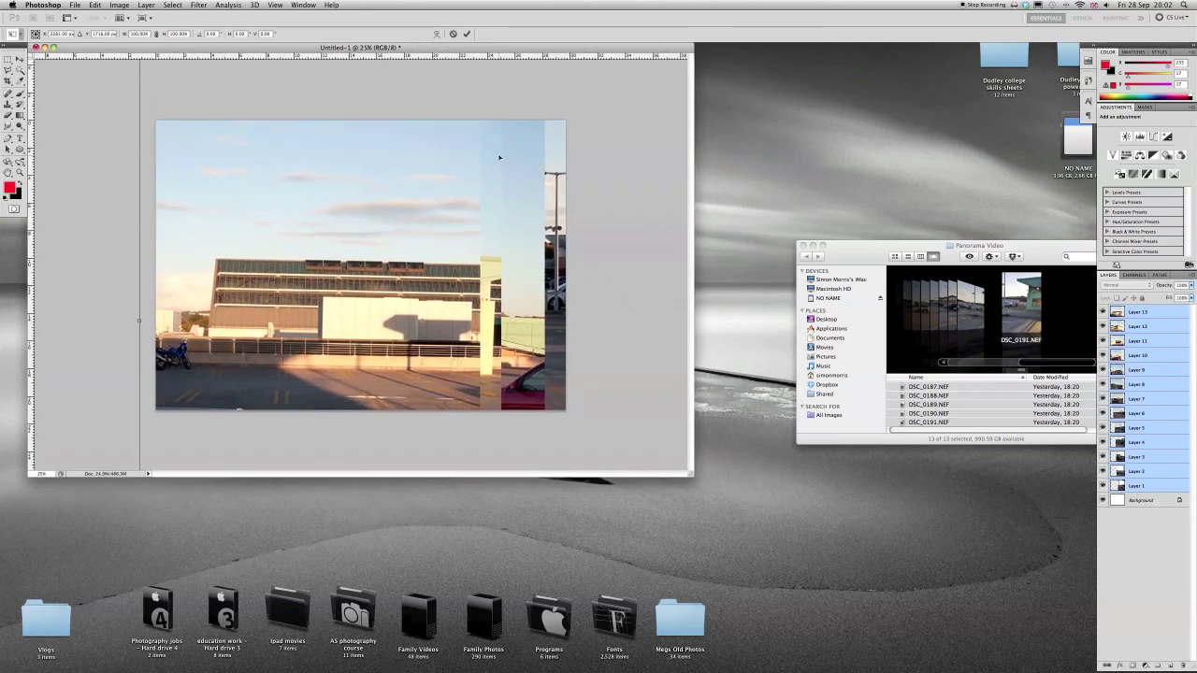
drag(692, 475, 1097, 671)
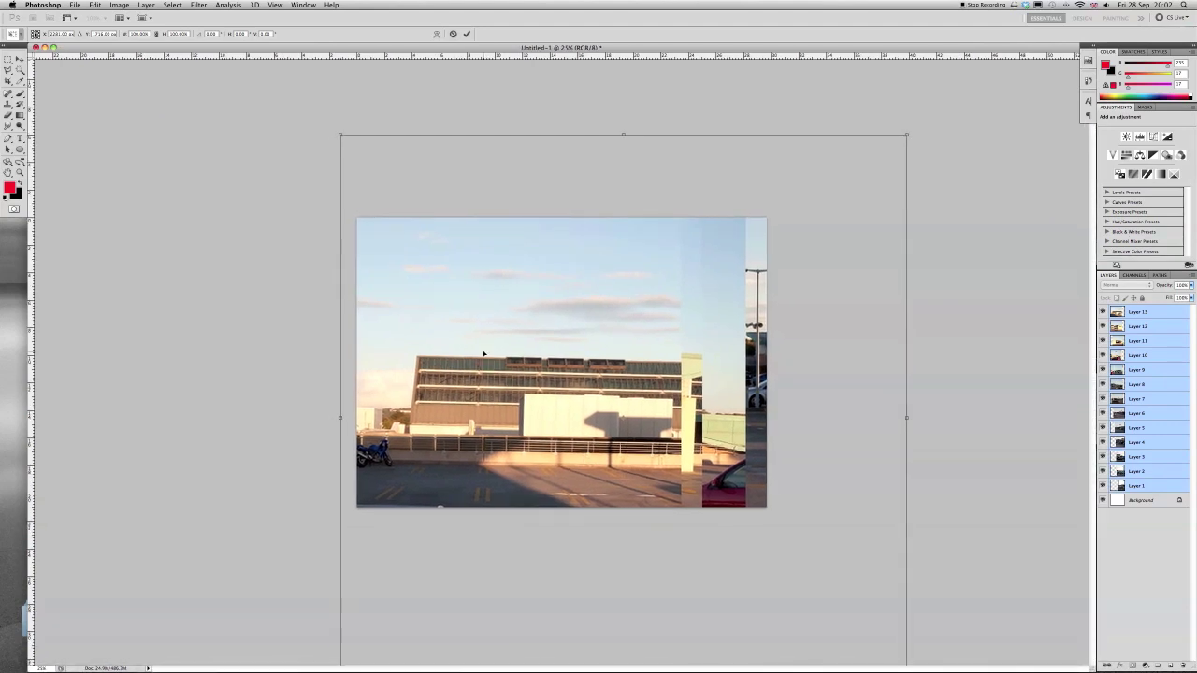
key(super+0)
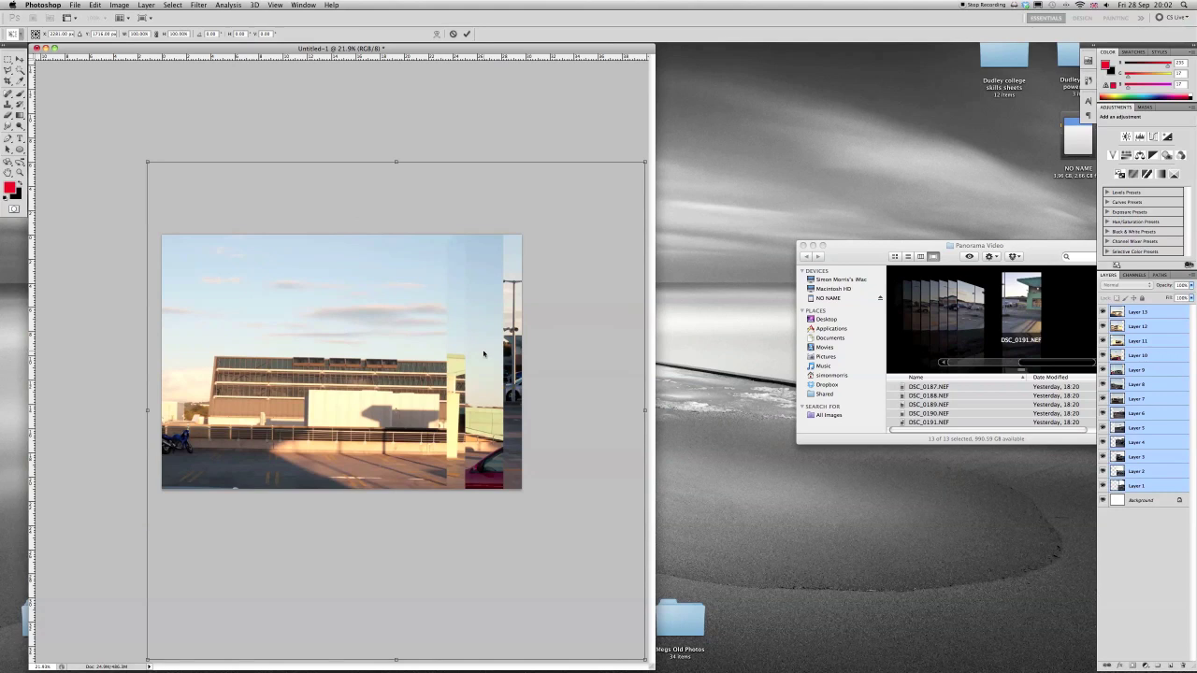
drag(645, 163, 267, 311)
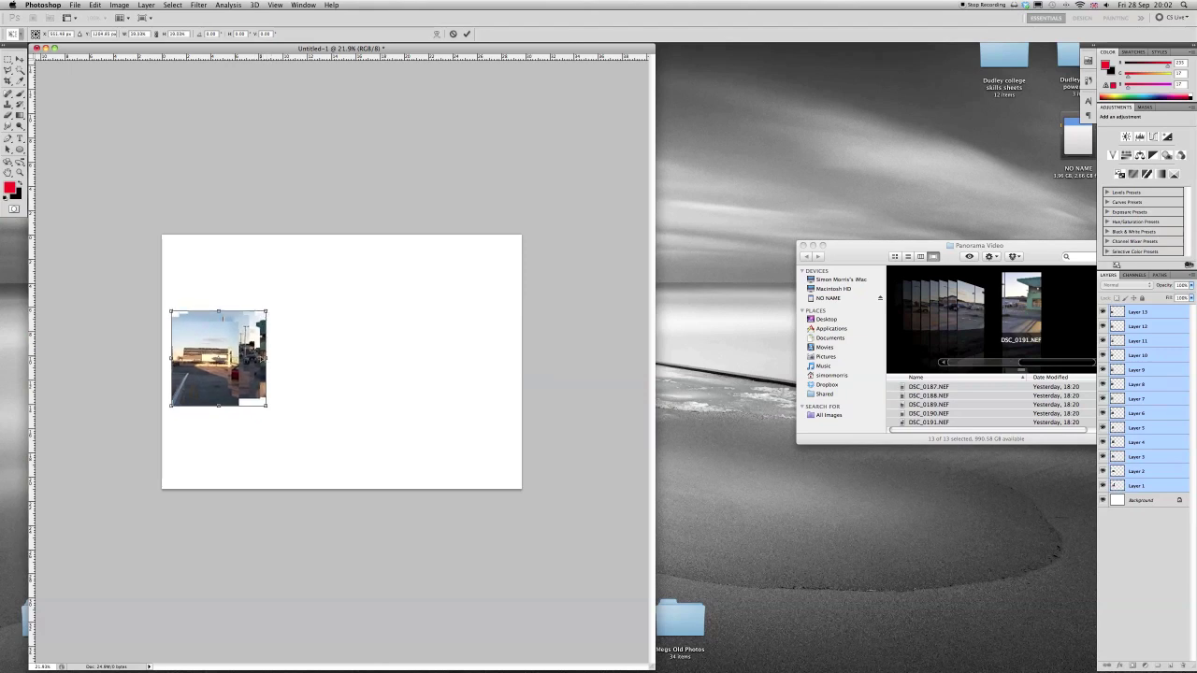
click(469, 34)
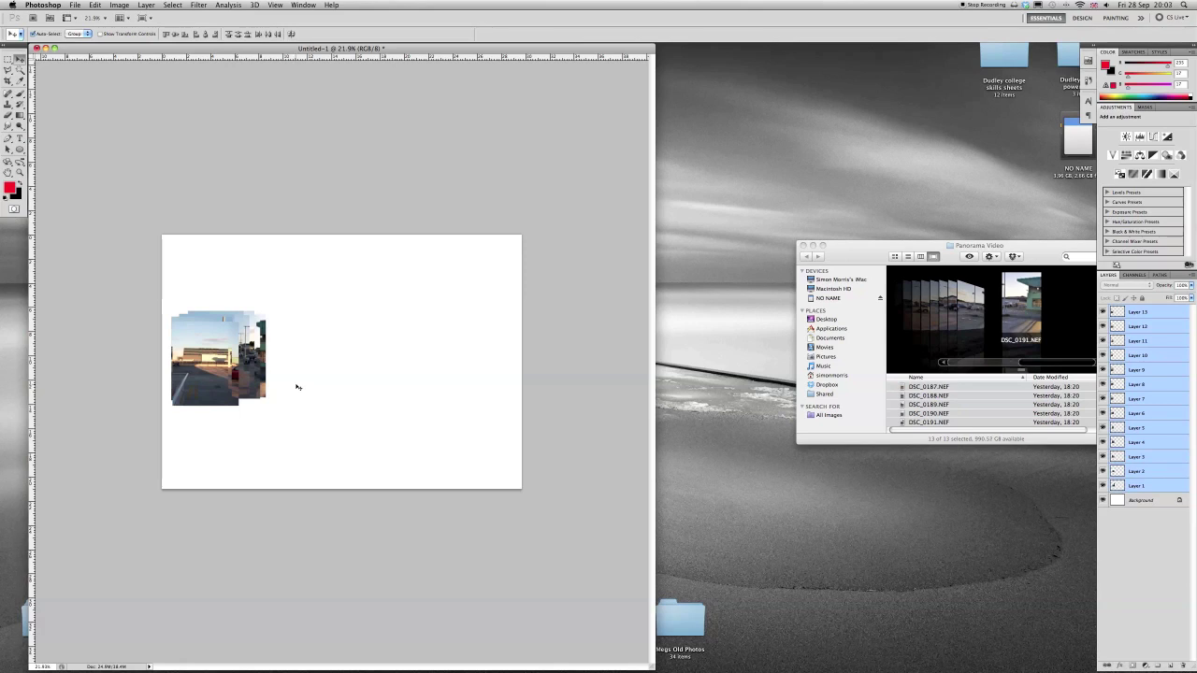
Step: Deselect the layers and arrange the reduced photos side by side, overlapping matching details to form the car park panorama
click(1148, 558)
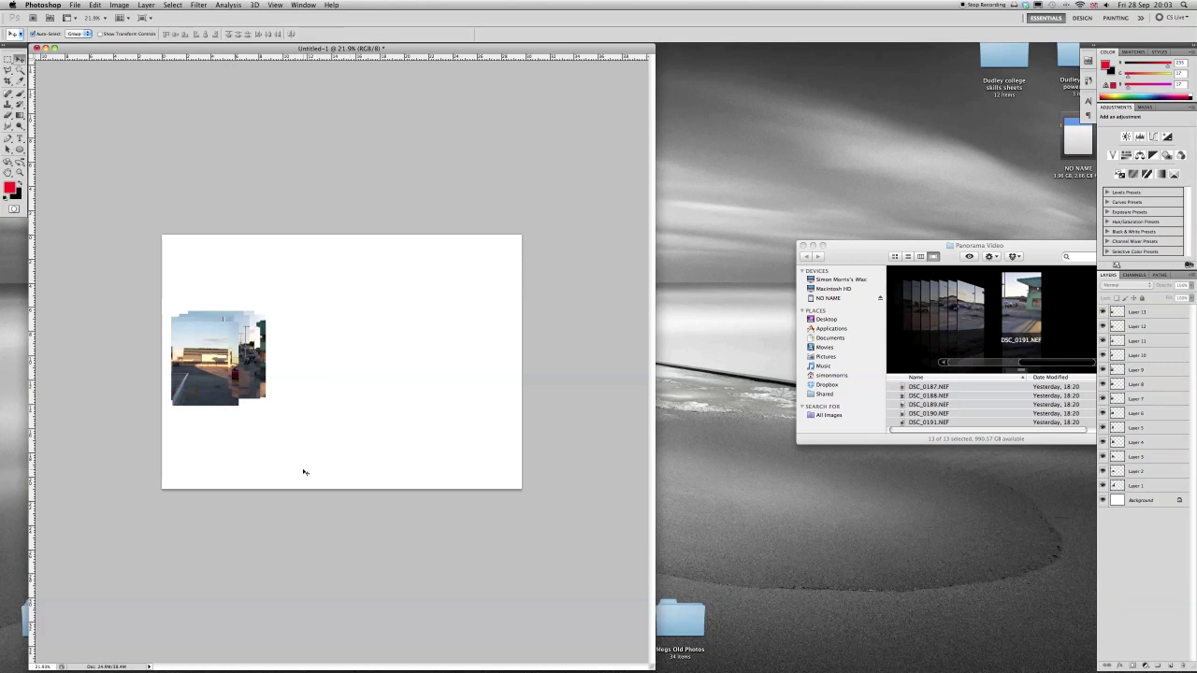
key(alt+period)
key(super+alt+a)
drag(207, 343, 226, 372)
drag(460, 345, 282, 355)
click(423, 352)
drag(423, 352, 313, 353)
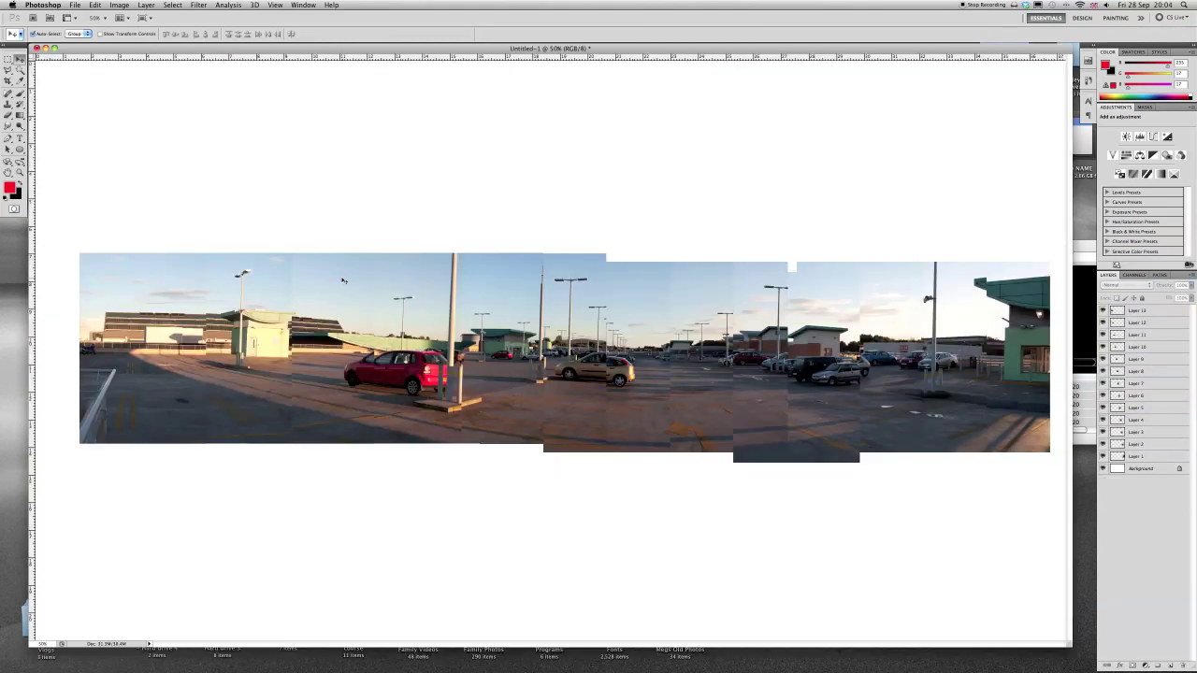
Step: Examine the joins between the panorama photos at 100% magnification
key(super+alt+0)
scroll(343, 280, right, 3)
scroll(492, 117, left, 10)
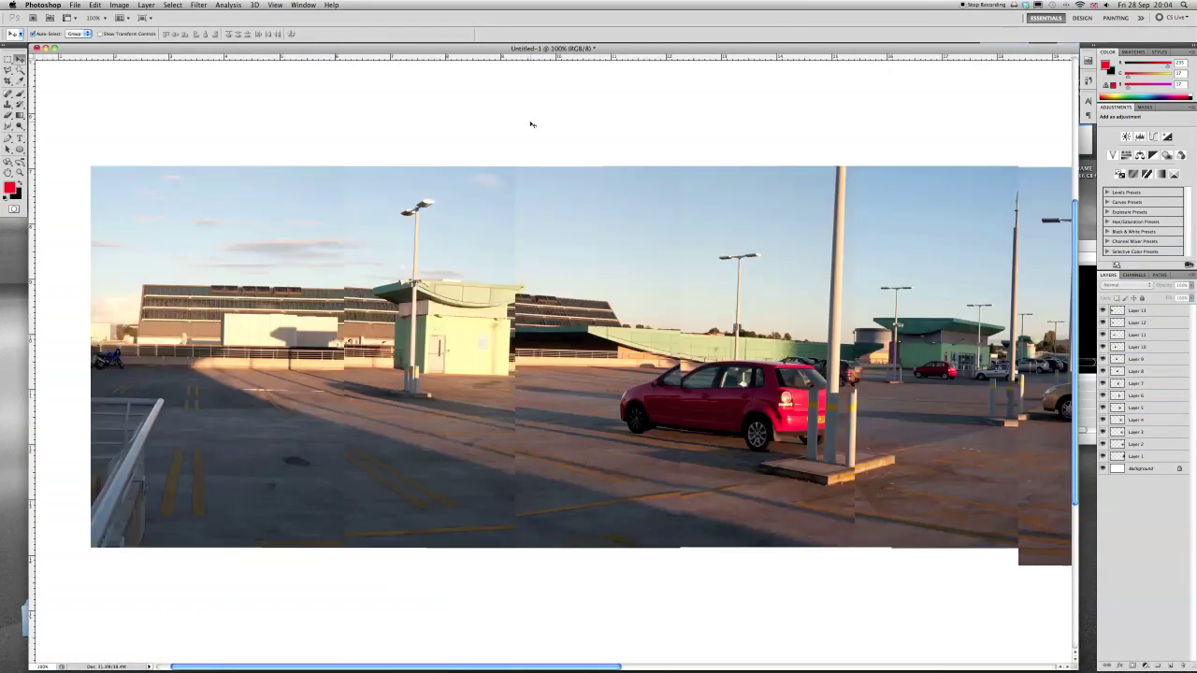
Step: Select the panorama photos beyond Layer 12 and shift them together to the right, leaving a gap beside Layer 12
click(343, 294)
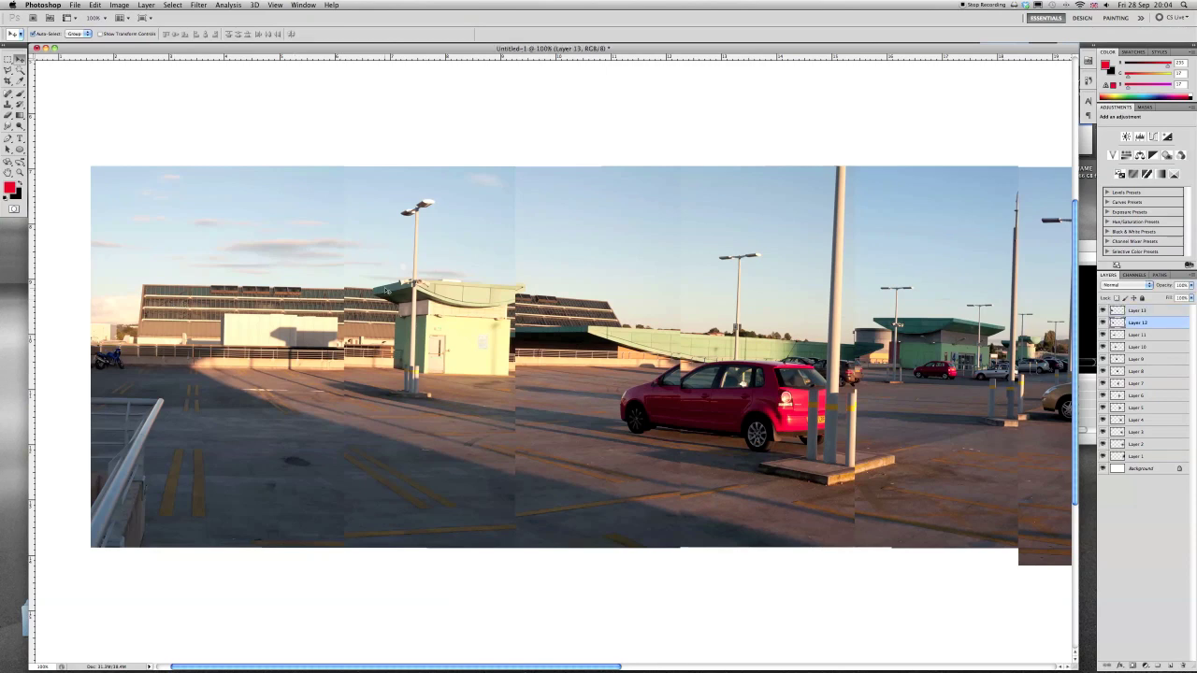
drag(548, 587, 1029, 159)
drag(573, 318, 701, 316)
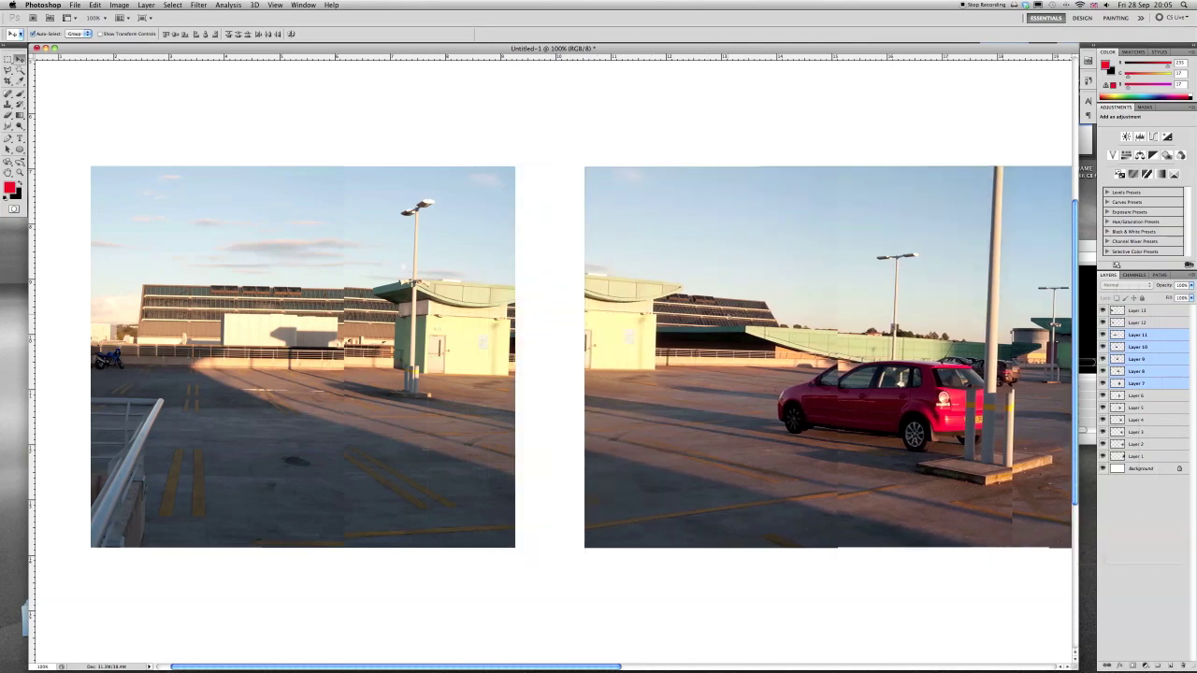
Step: Separate Layer 12 from Layer 13 and move it back to overlap Layer 13's matching building and car park details
click(395, 409)
drag(395, 409, 488, 405)
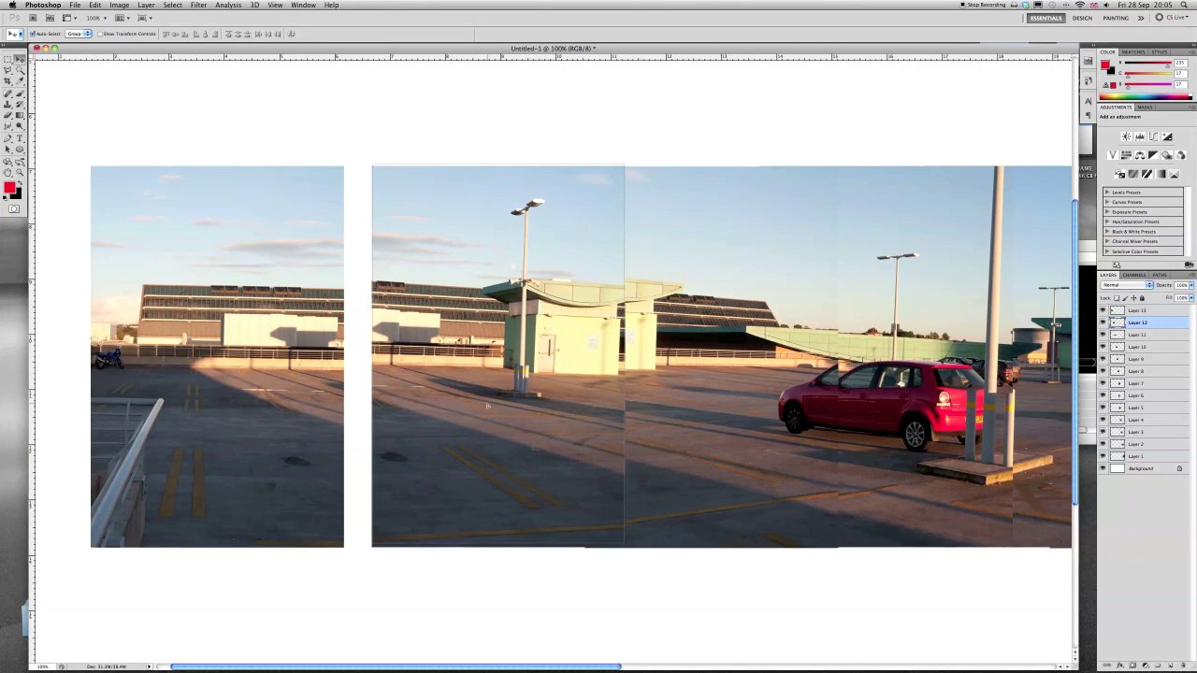
scroll(486, 404, right, 1)
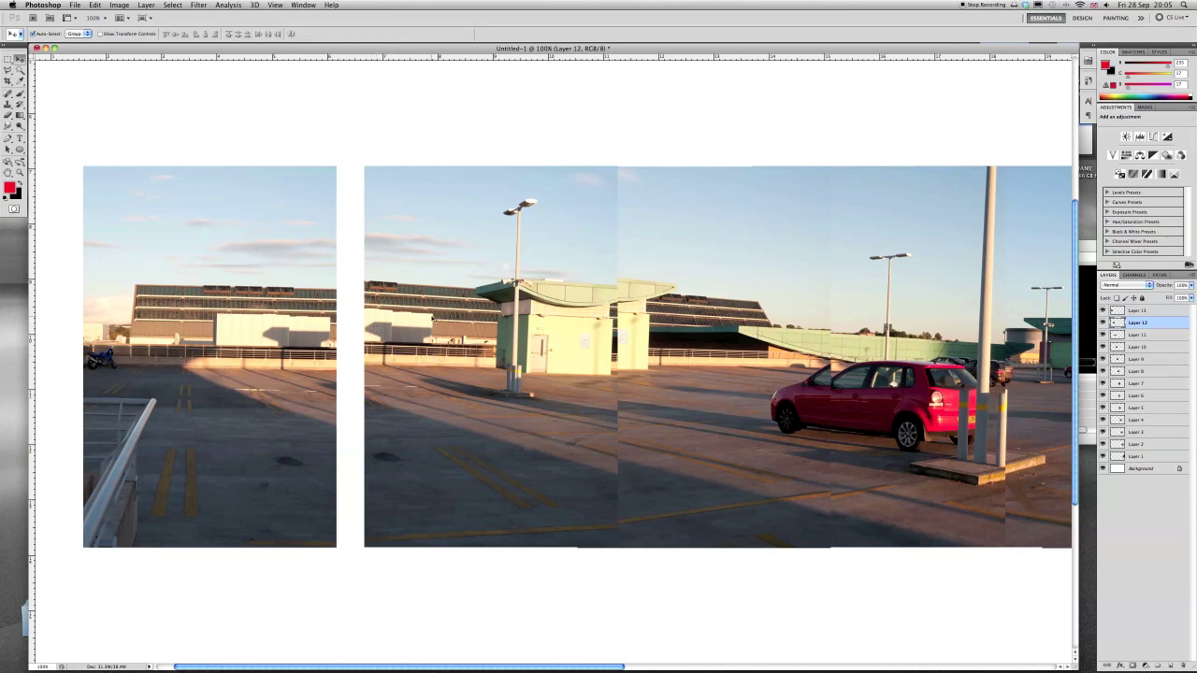
drag(435, 318, 331, 318)
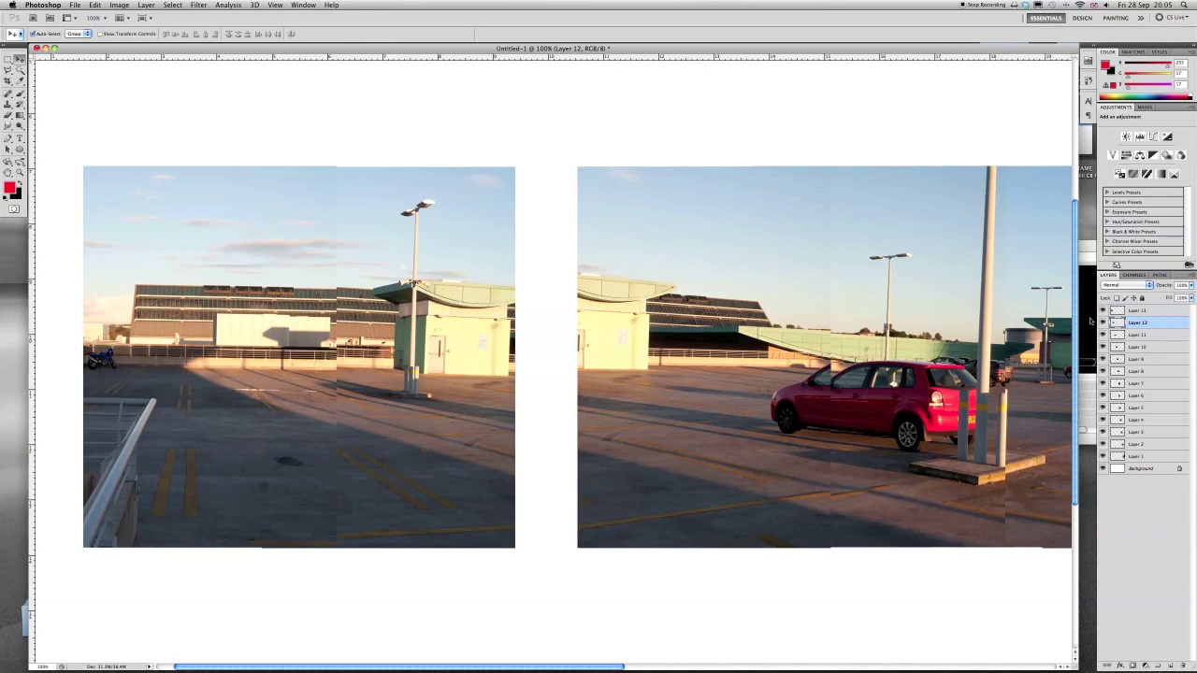
Step: Make Layer 13 semi-transparent and nudge Layer 12 horizontally to line up the overlapping building details
click(275, 344)
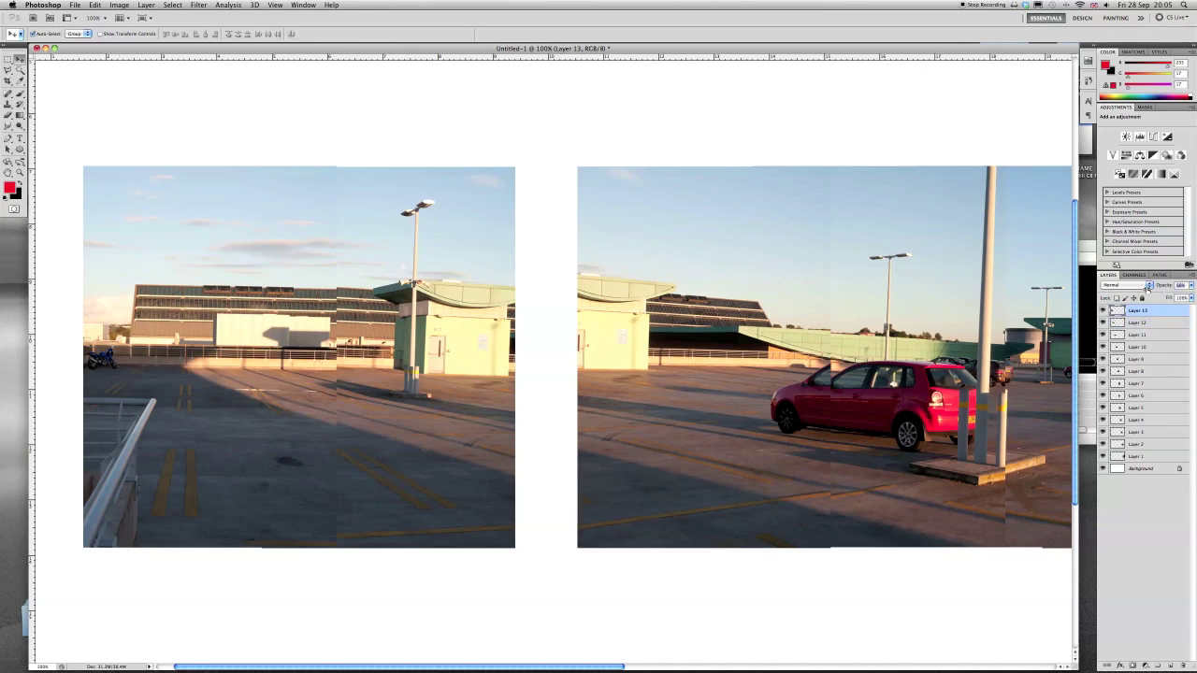
key(5)
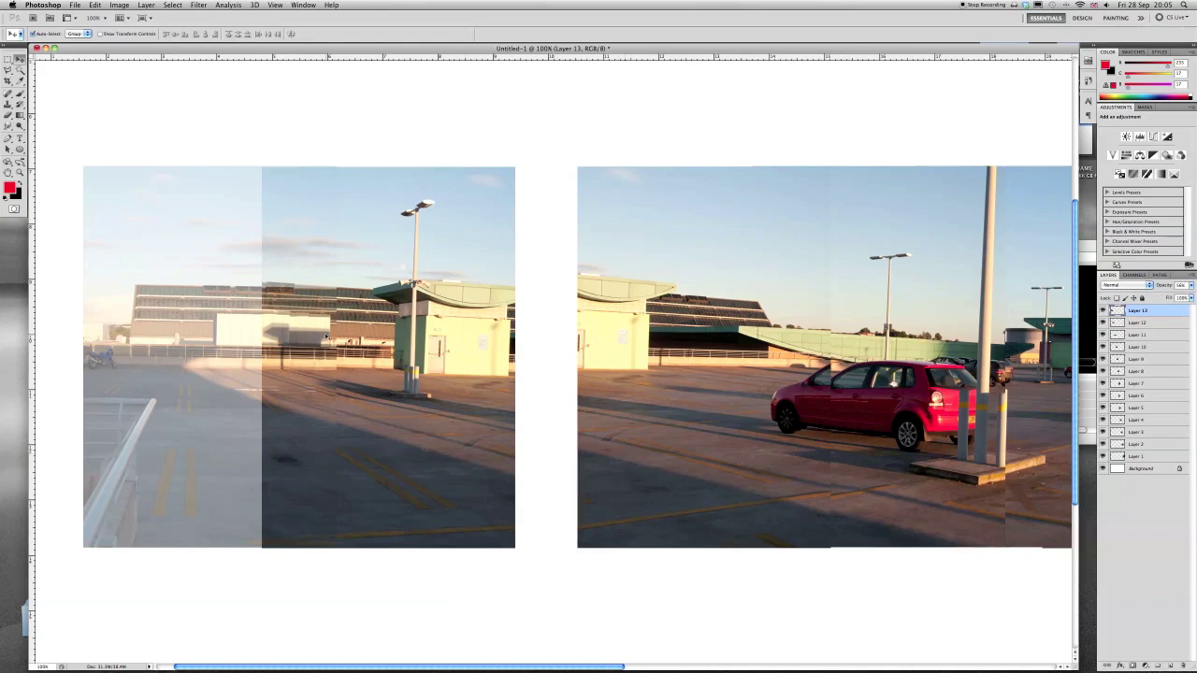
key(alt+bracketleft)
key(Left)
key(Left)
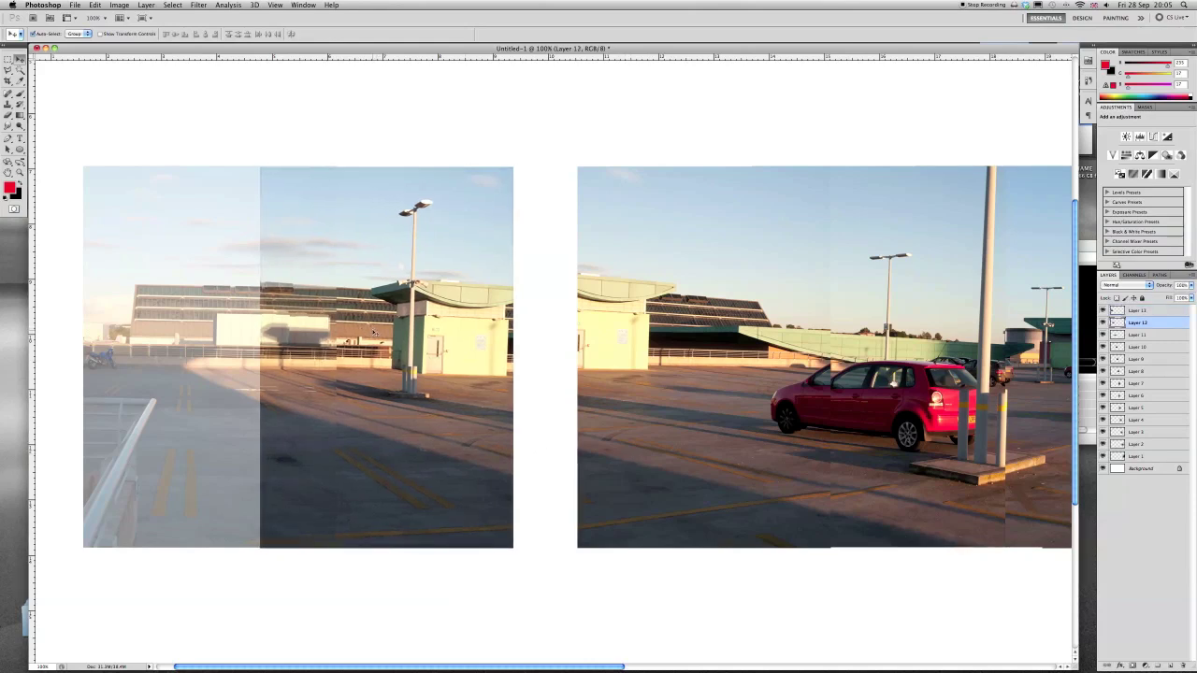
key(Right)
key(Right)
key(Right)
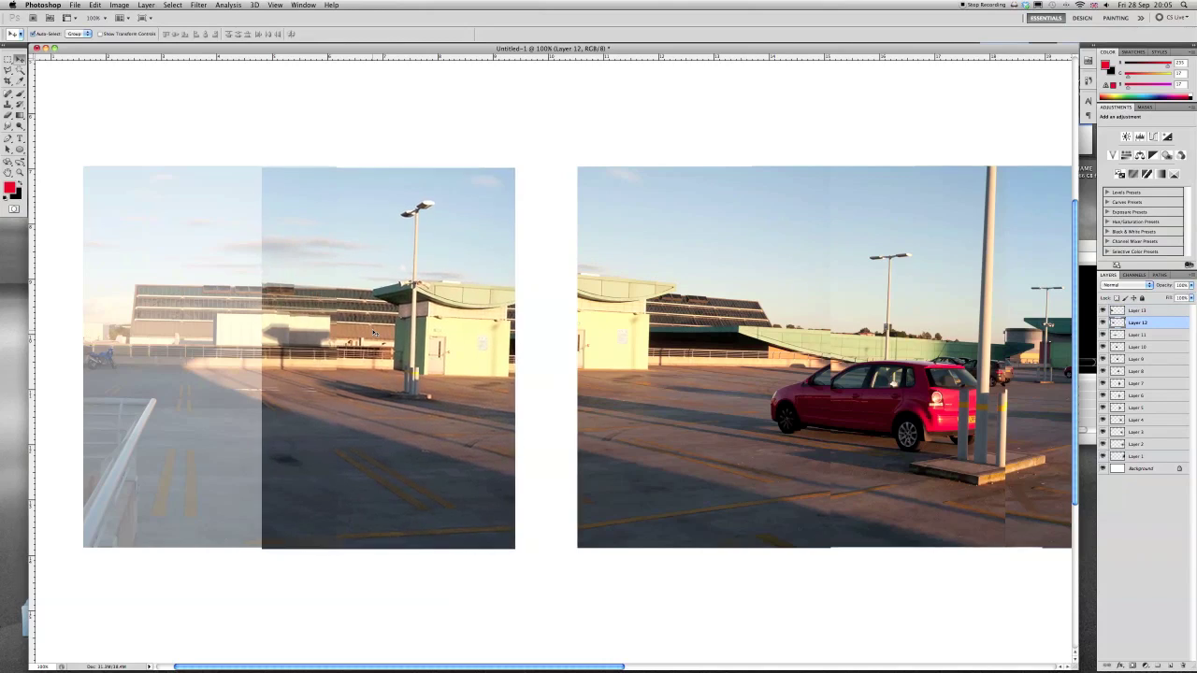
Step: Nudge Layer 12 slightly downward and sideways to fine-tune its match with Layer 13, and deselect the layers
key(Down)
key(Left)
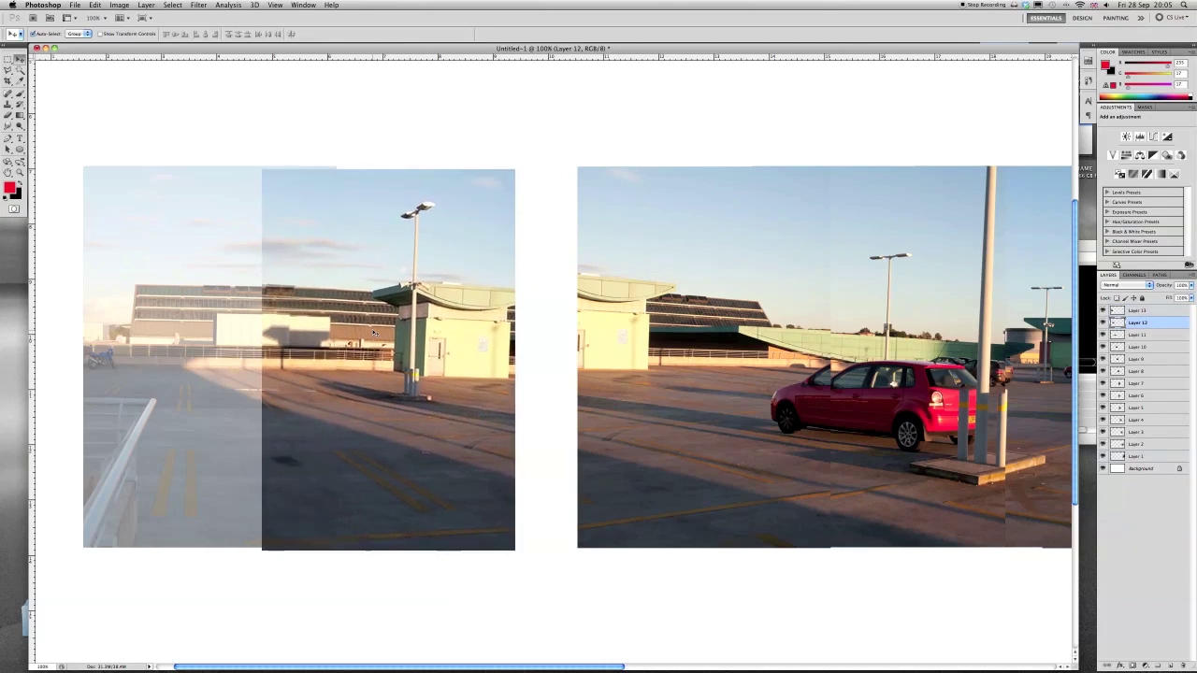
key(Right)
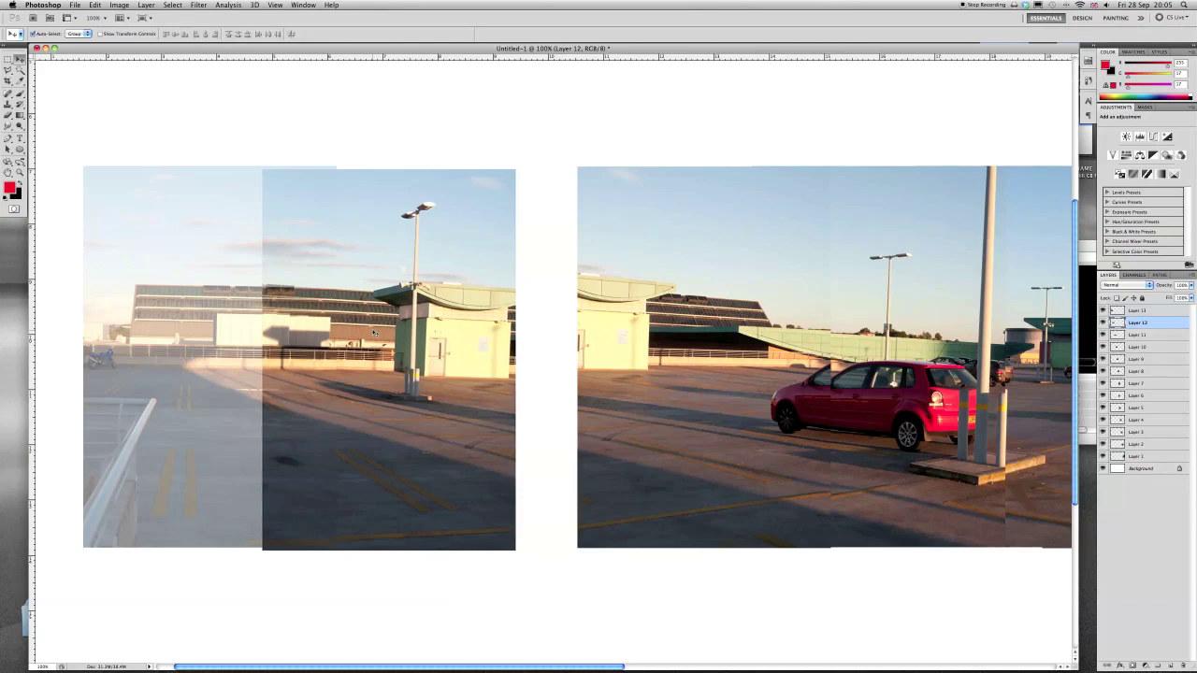
key(Left)
key(Right)
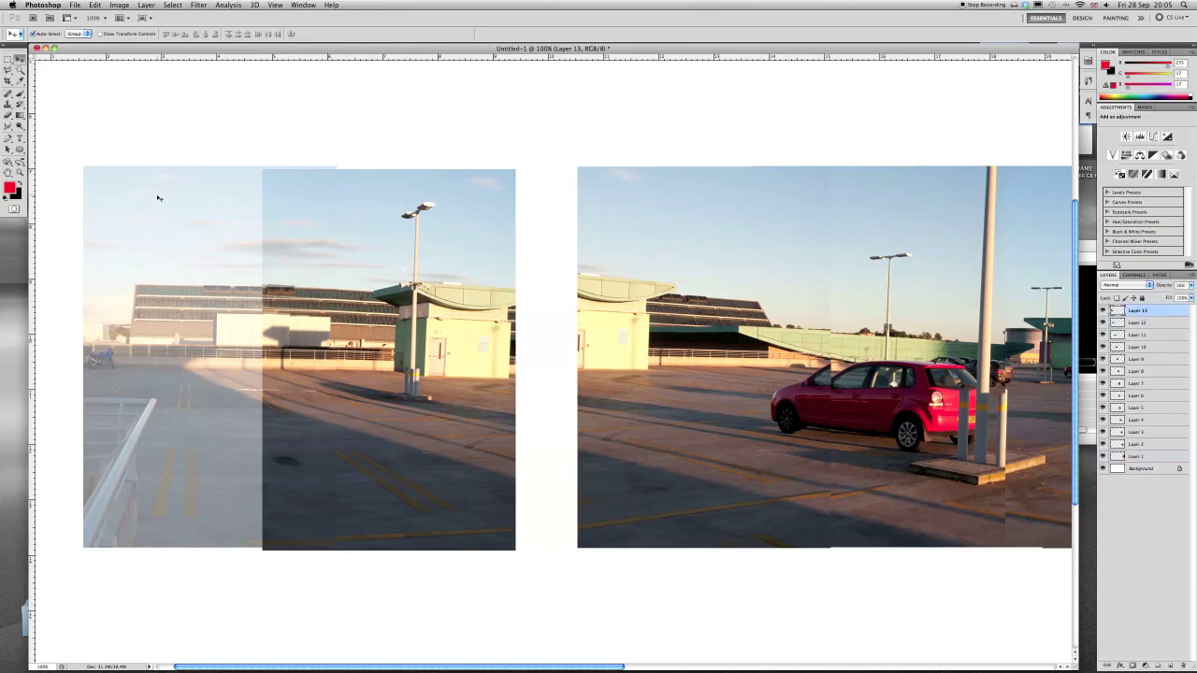
key(Up)
key(Down)
key(Down)
click(269, 129)
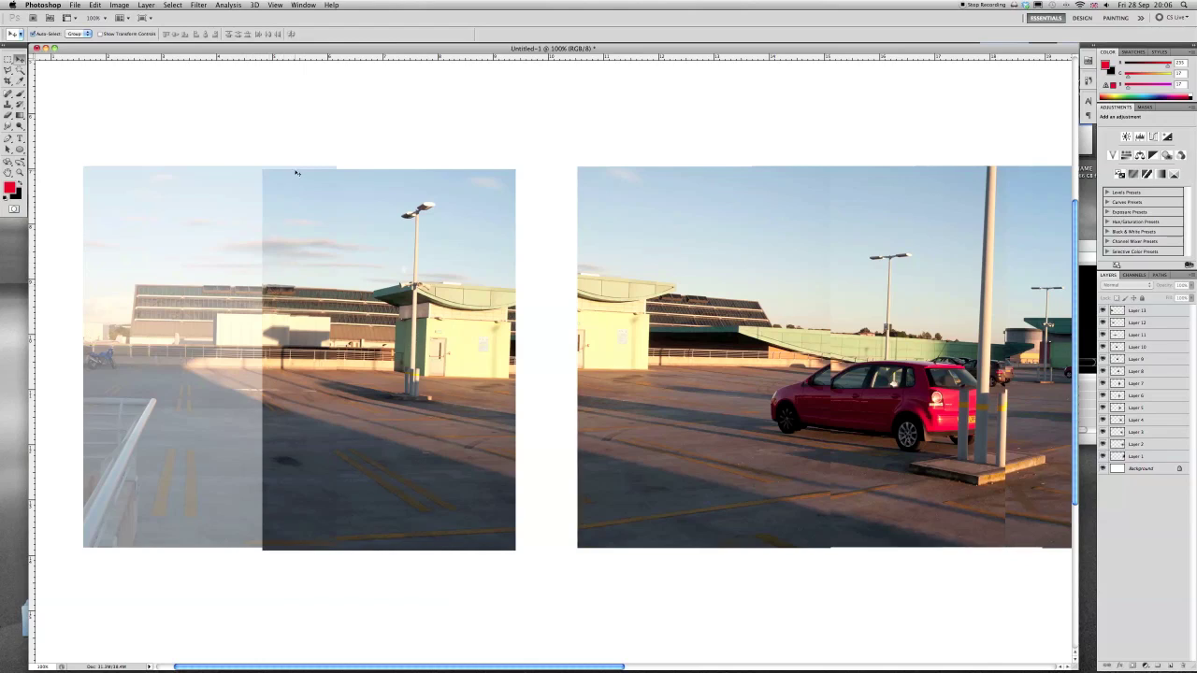
Step: Restore Layer 13 to full opacity and blend its hard edge into Layer 12 with a soft-edged Eraser brush
click(1186, 310)
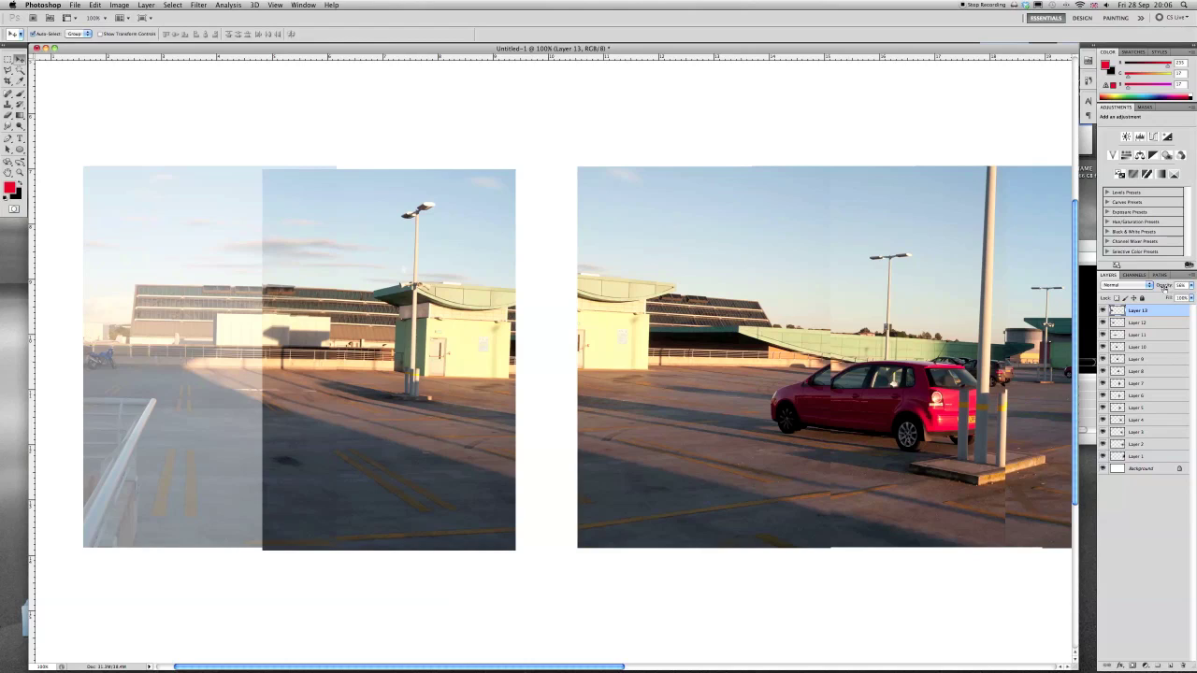
key(Return)
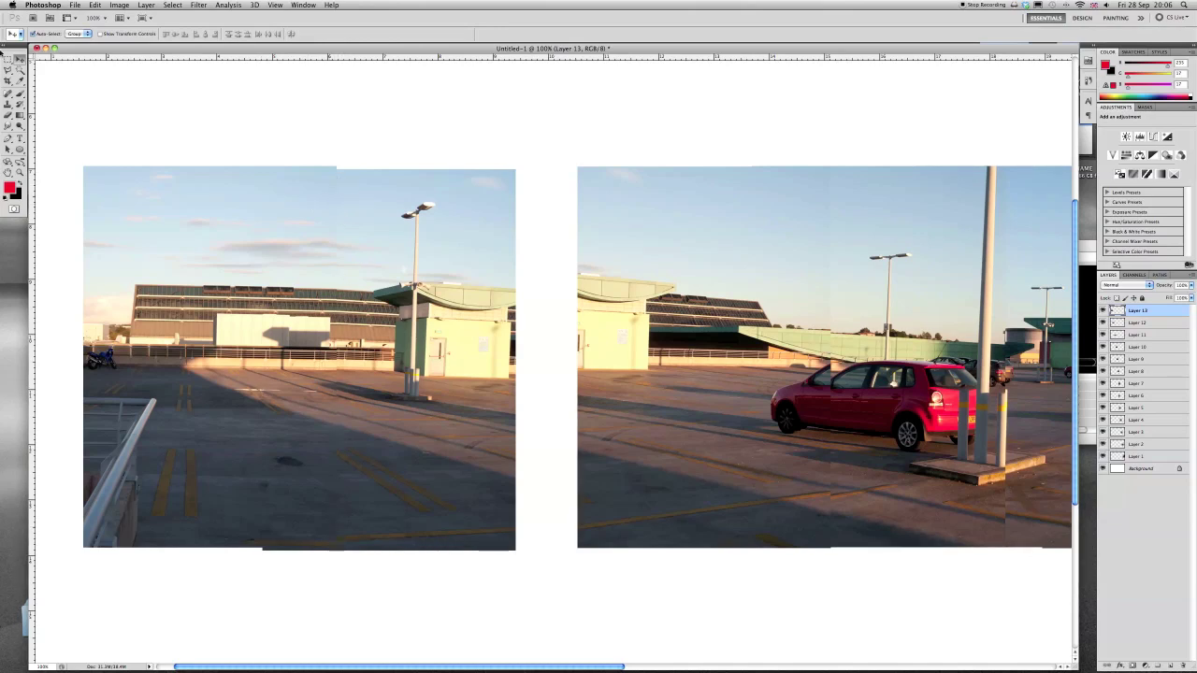
click(9, 115)
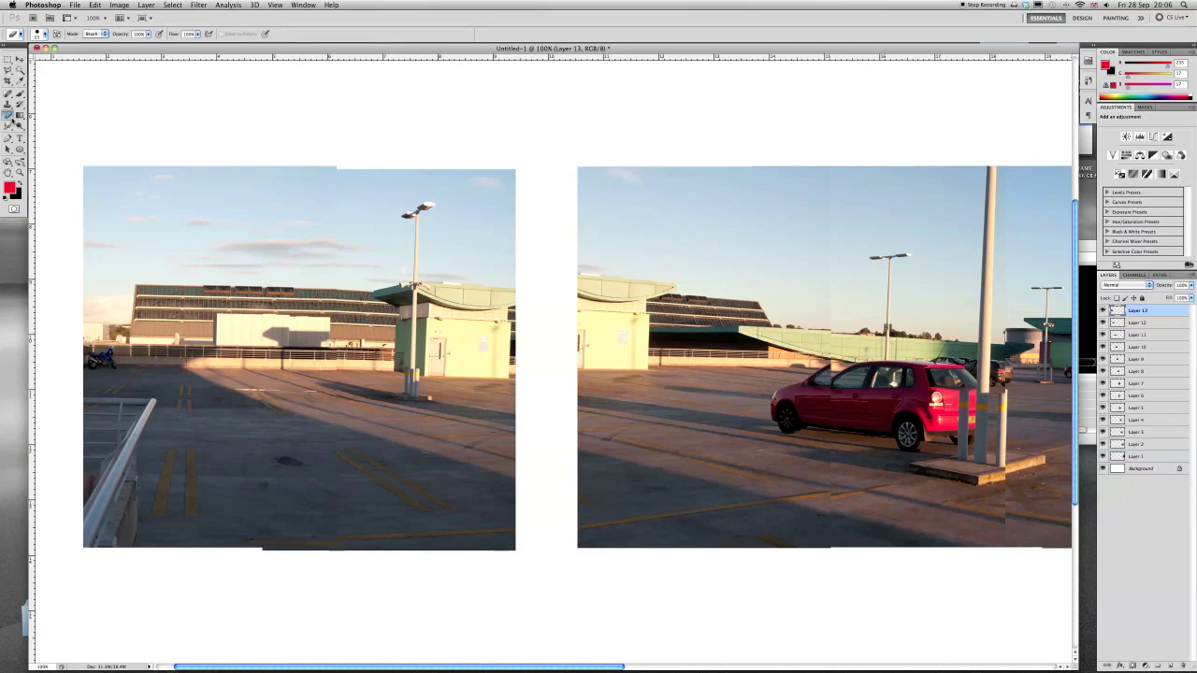
click(40, 35)
mouse_move(24, 58)
mouse_down()
mouse_move(38, 59)
mouse_move(7, 82)
mouse_up()
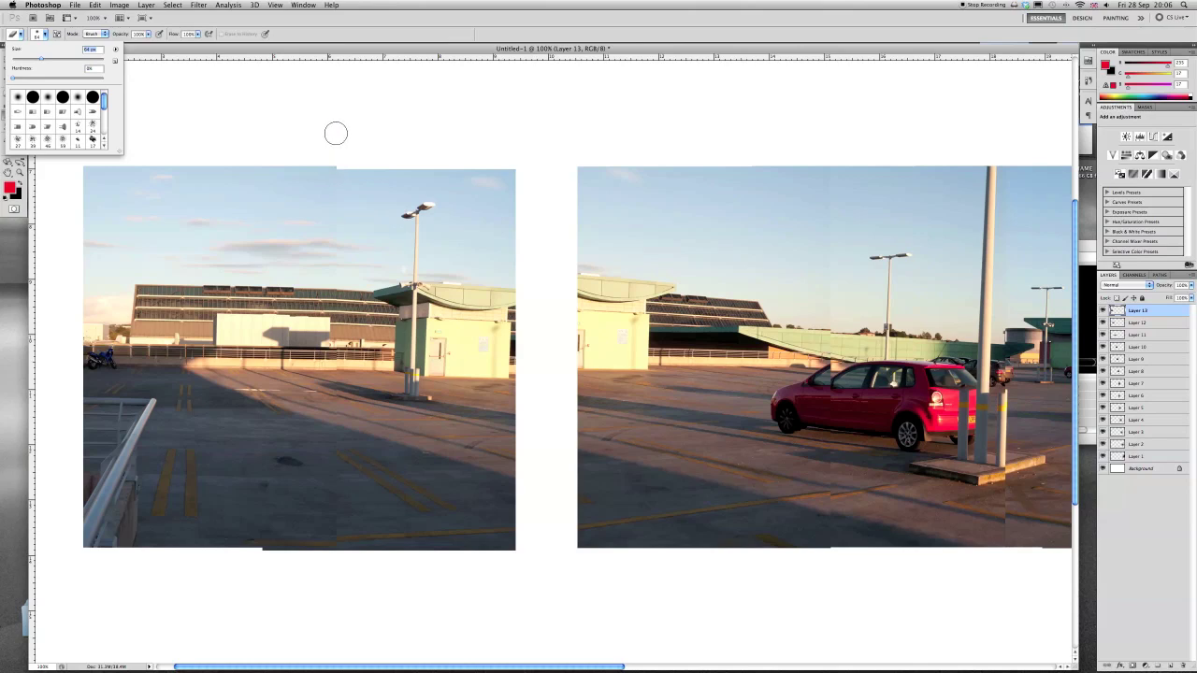
click(234, 99)
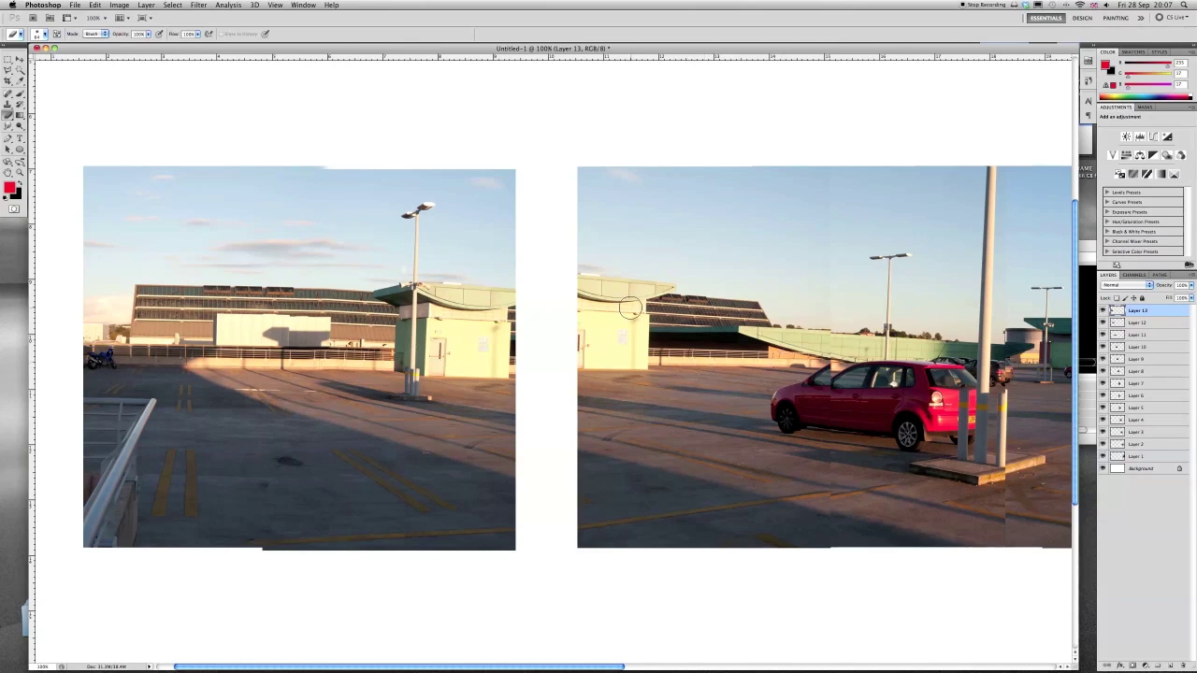
Step: Position Layer 11 to overlap Layer 12 at the green-roofed building and erase Layer 12's hard edge along the join
click(19, 60)
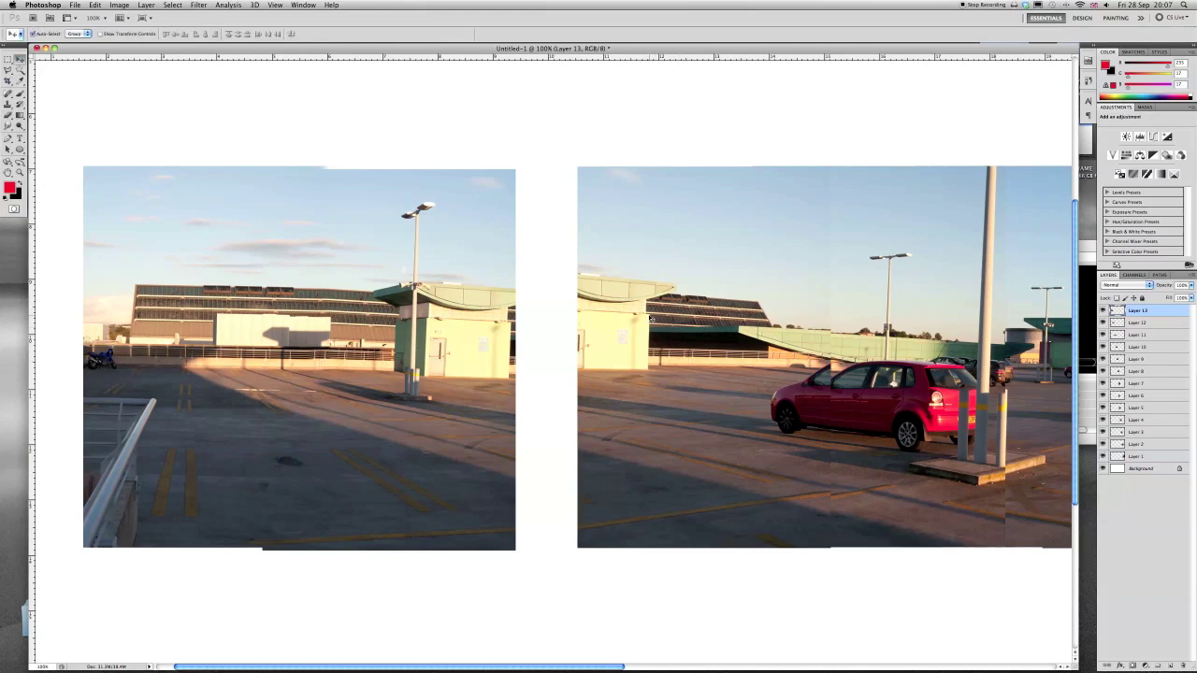
drag(652, 318, 511, 326)
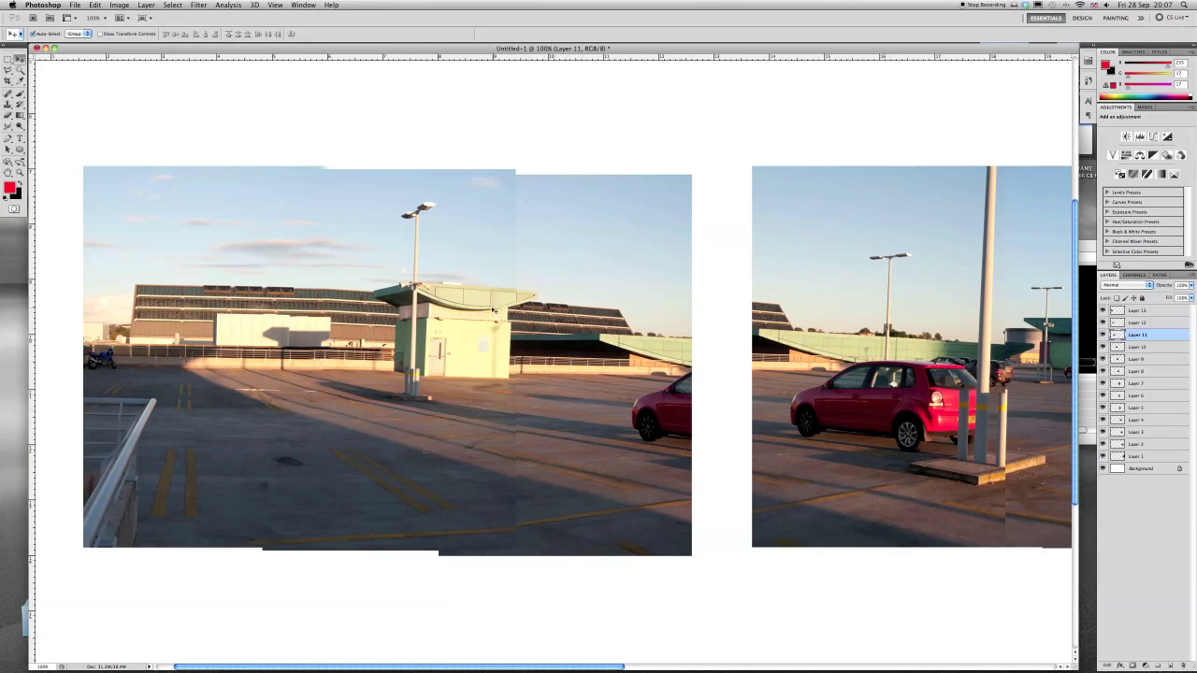
click(8, 114)
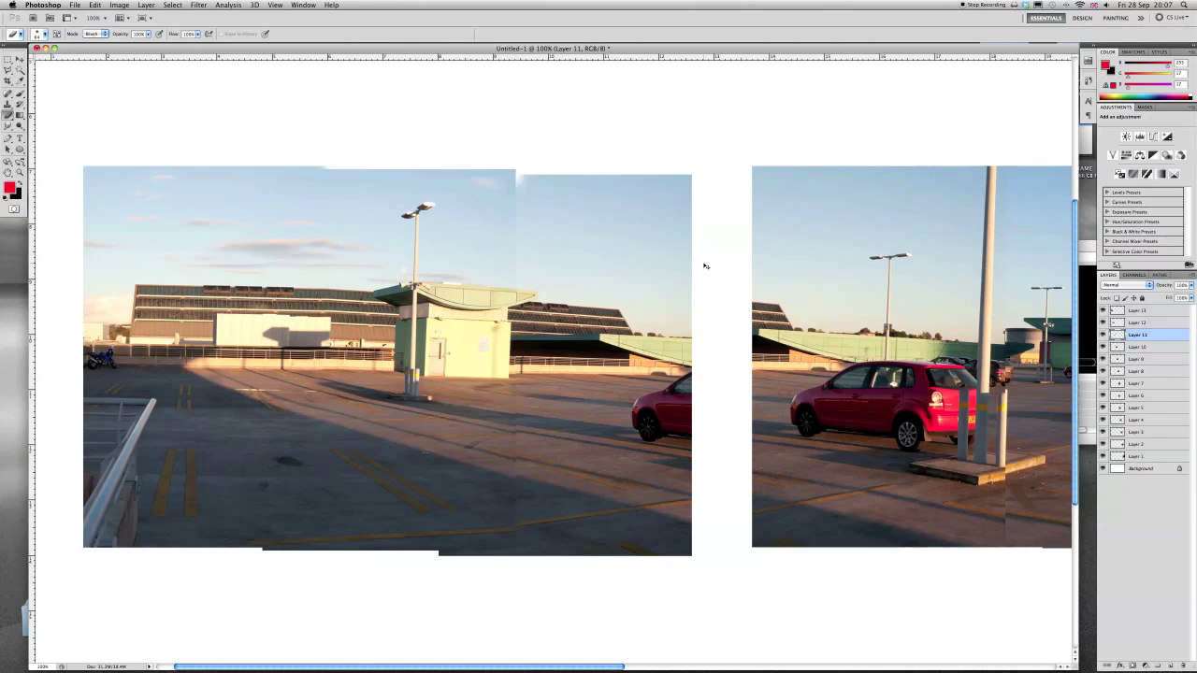
key(alt+bracketright)
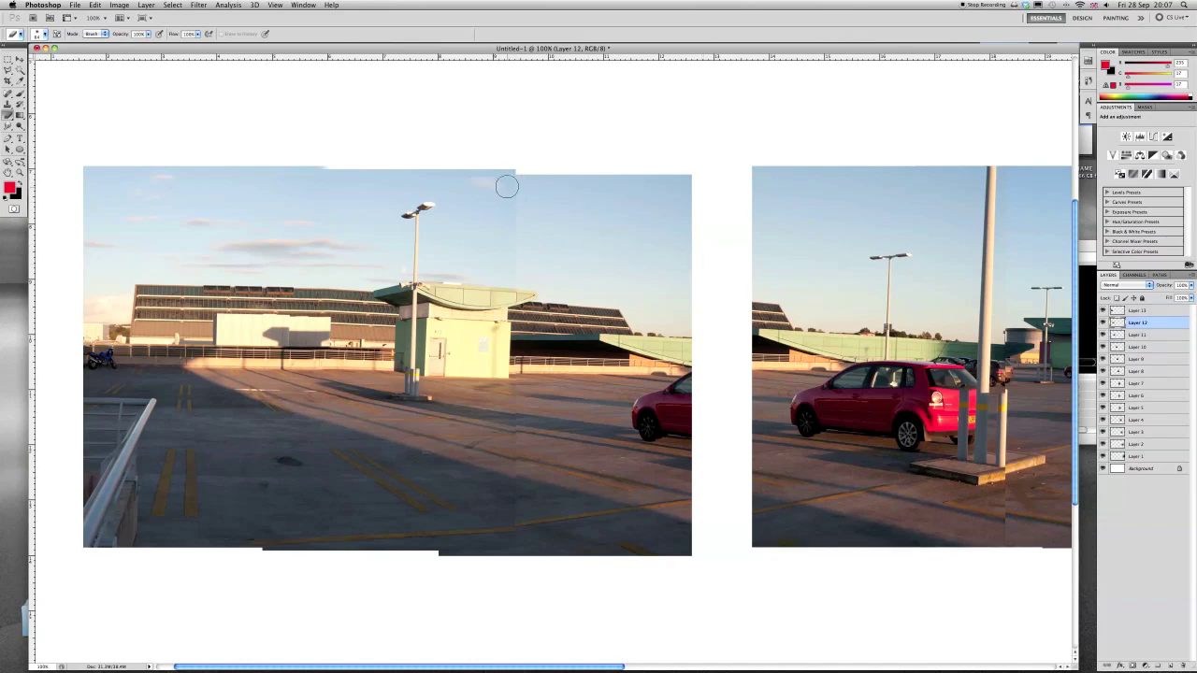
mouse_move(509, 189)
mouse_down()
mouse_move(518, 165)
mouse_move(516, 209)
mouse_up()
Step: Warp Layer 12, pulling its lower right corner slightly upward, and apply the transformation
click(91, 6)
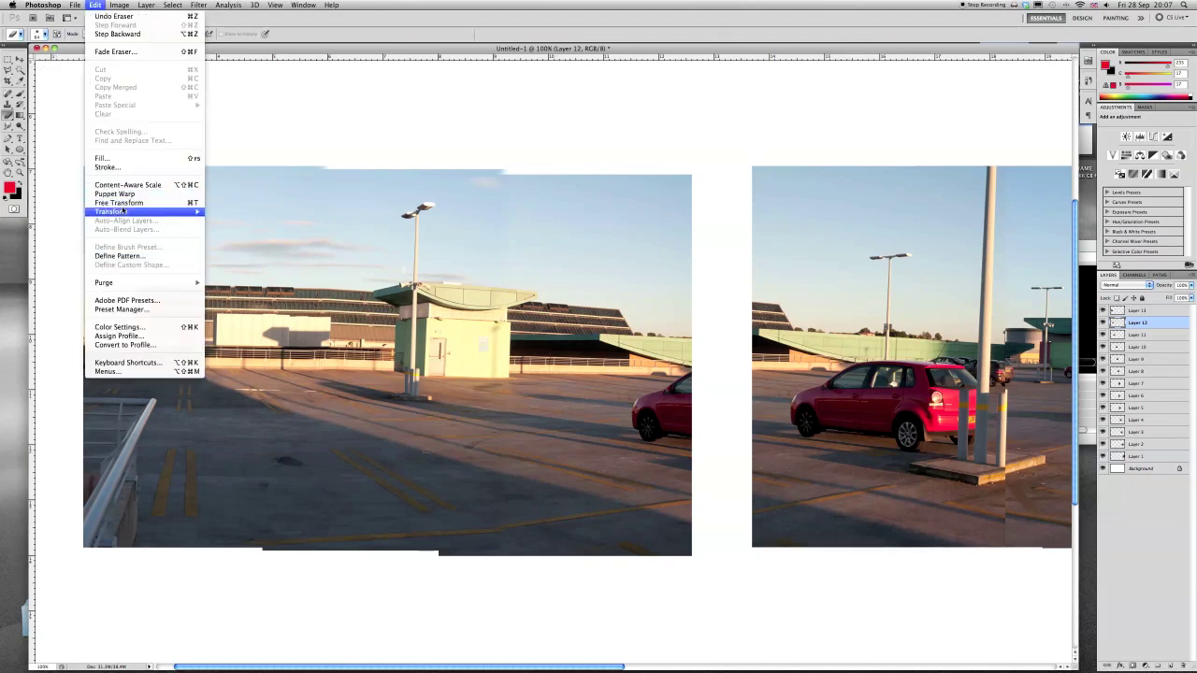
mouse_move(123, 212)
click(224, 274)
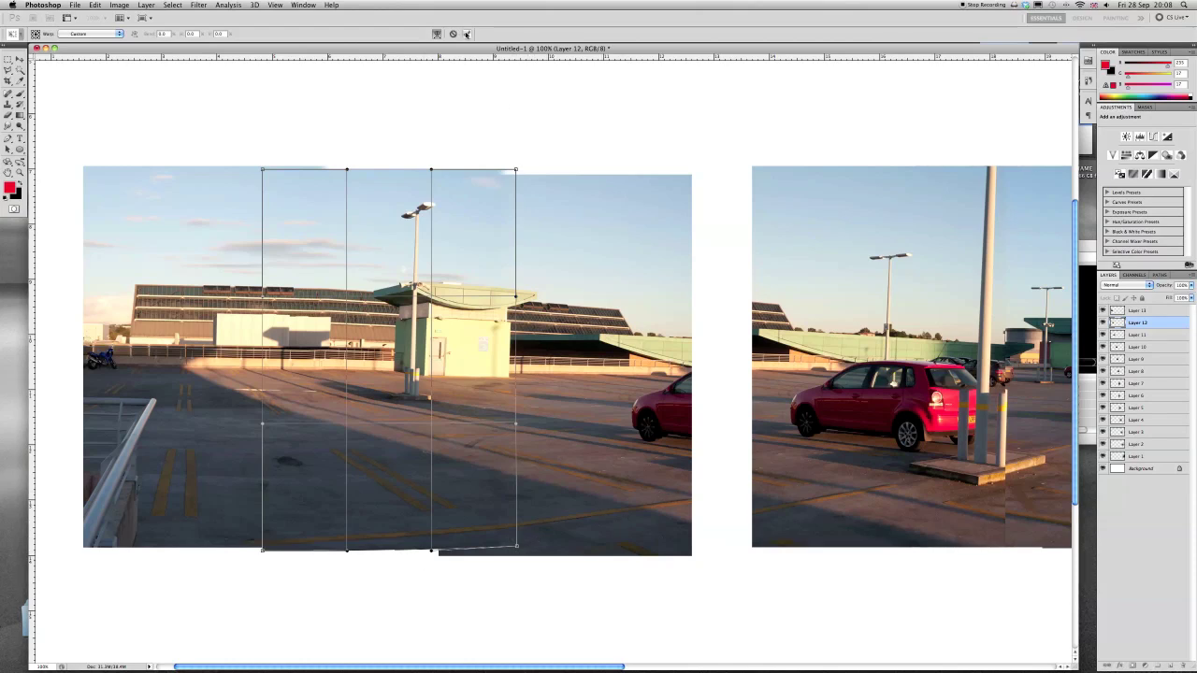
click(467, 34)
key(e)
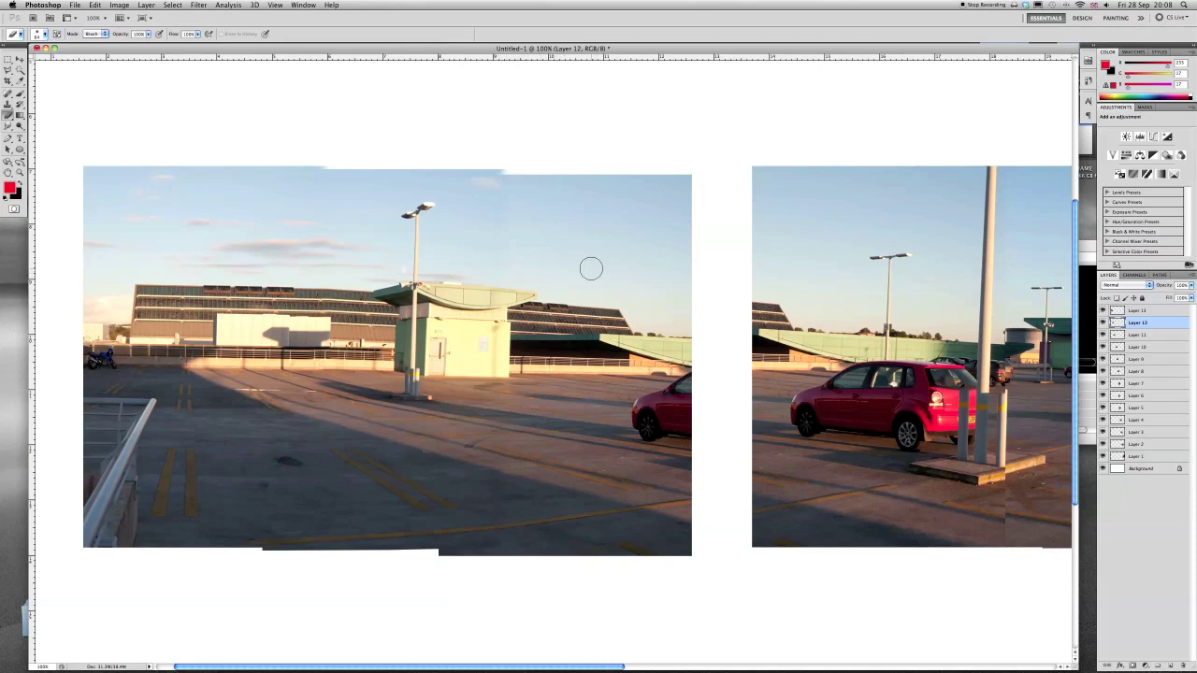
Step: Align Layer 10 with the red car on a semi-transparent Layer 11, restore Layer 11's opacity and blend its edge
key(super+alt+z)
key(super+alt+z)
key(super+alt+z)
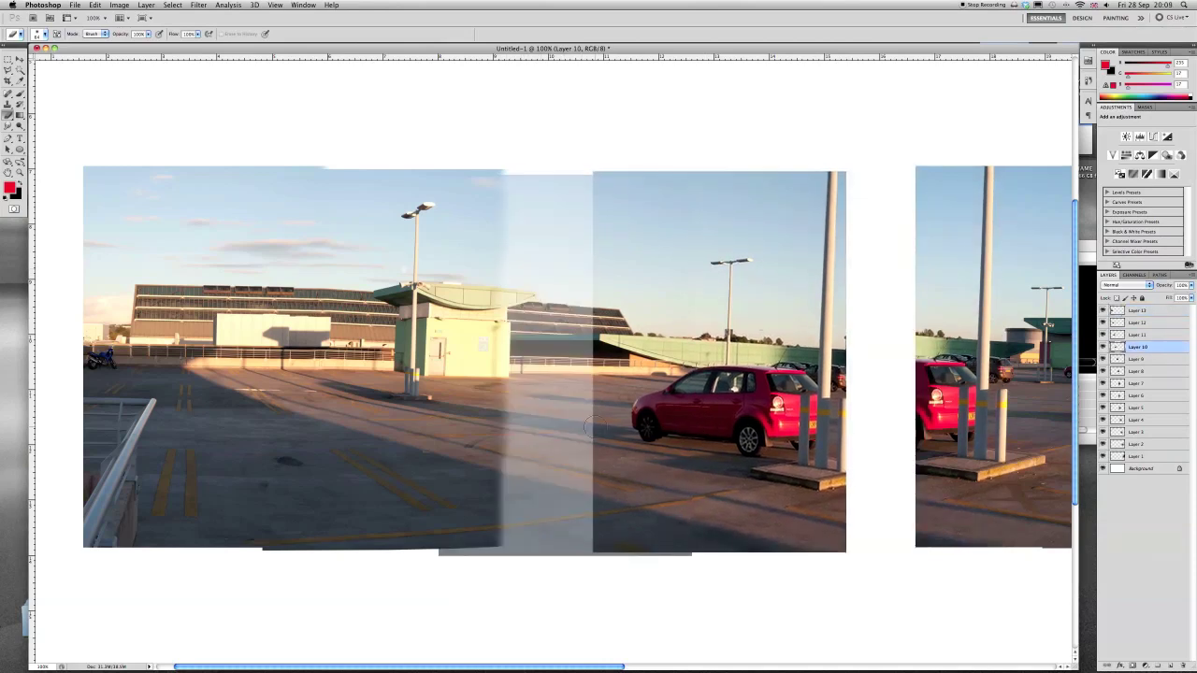
key(super+shift+z)
key(v)
scroll(561, 421, right, 5)
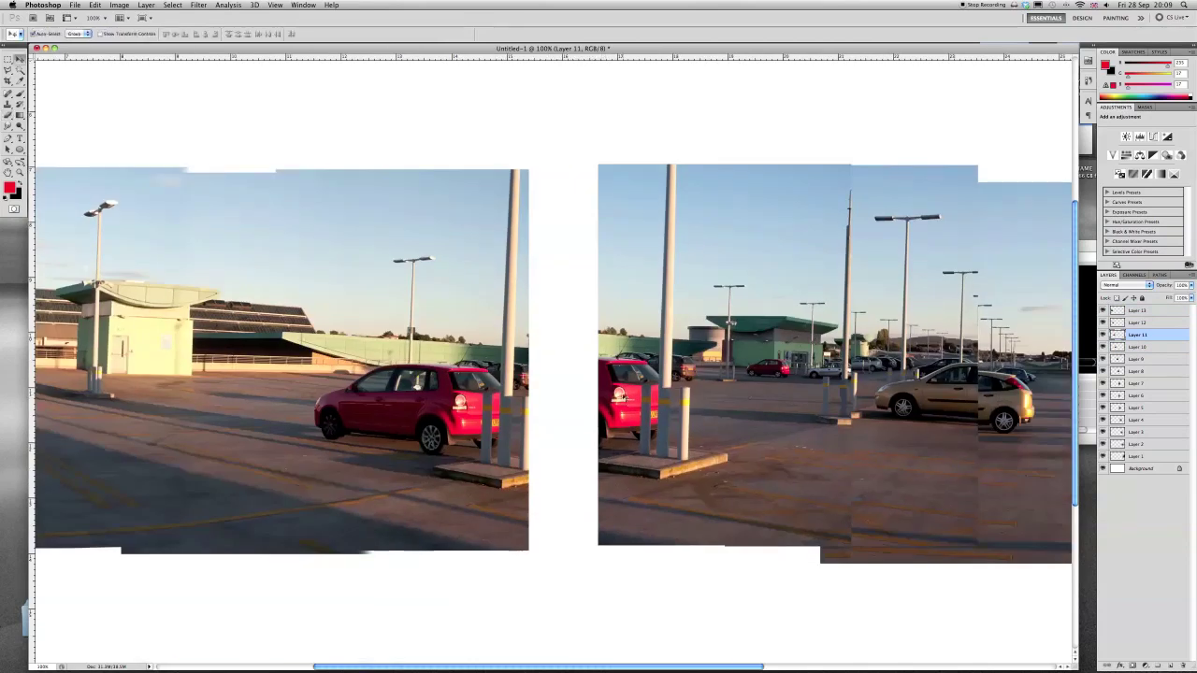
Step: Align Layers 9 and 8 in turn beneath the semi-transparent neighbouring photo and erase the overlapping edges to blend the joins
key(super+alt+z)
key(super+alt+z)
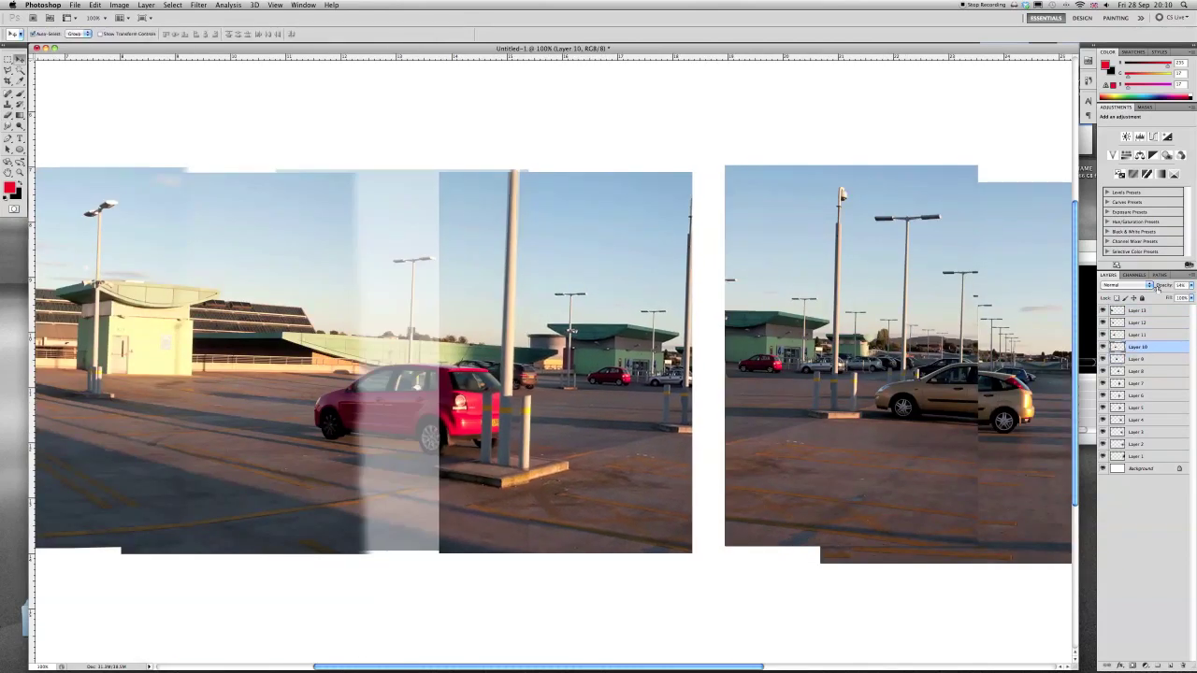
key(e)
key(super+alt+z)
key(super+alt+z)
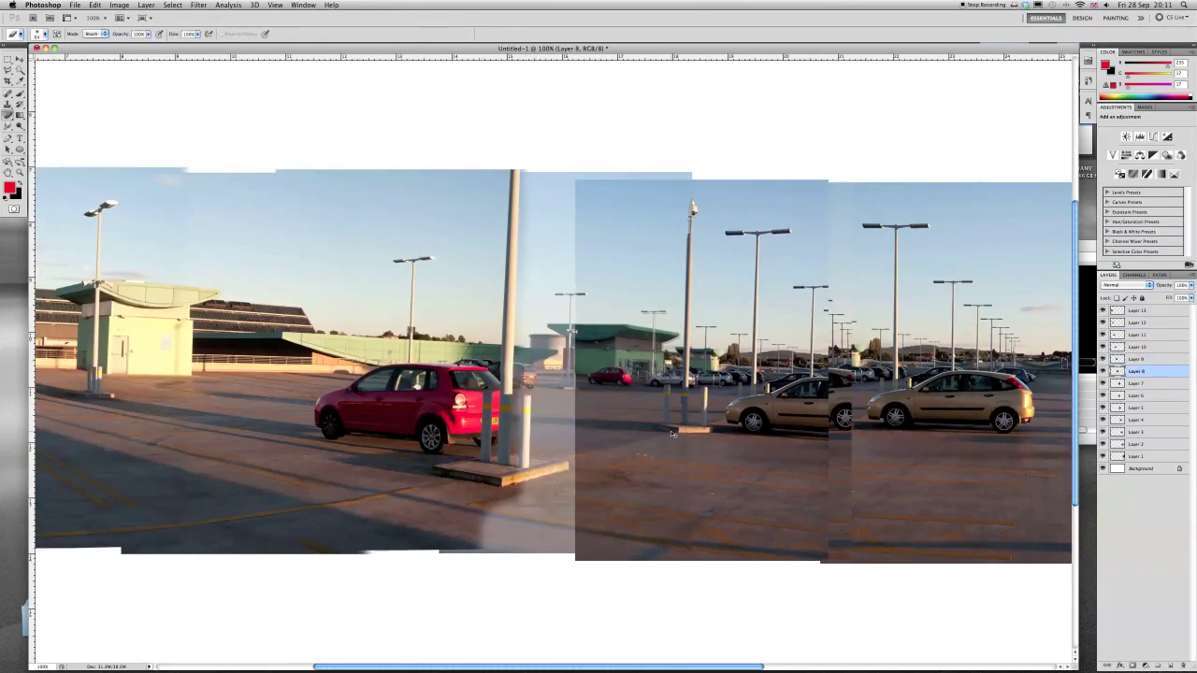
key(super+alt+z)
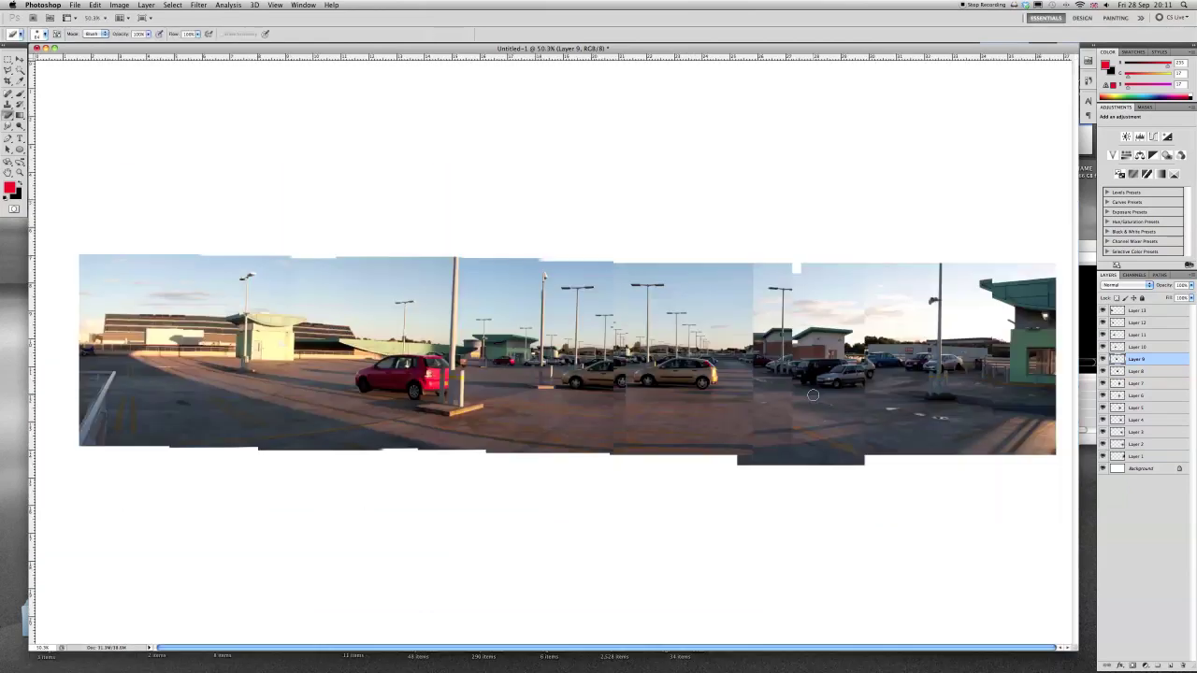
Step: Align Layer 7 beneath a semi-transparent Layer 8 at the gold car, blend the join and overlap Layer 6 with Layer 7
key(super+plus)
key(super+plus)
key(super+plus)
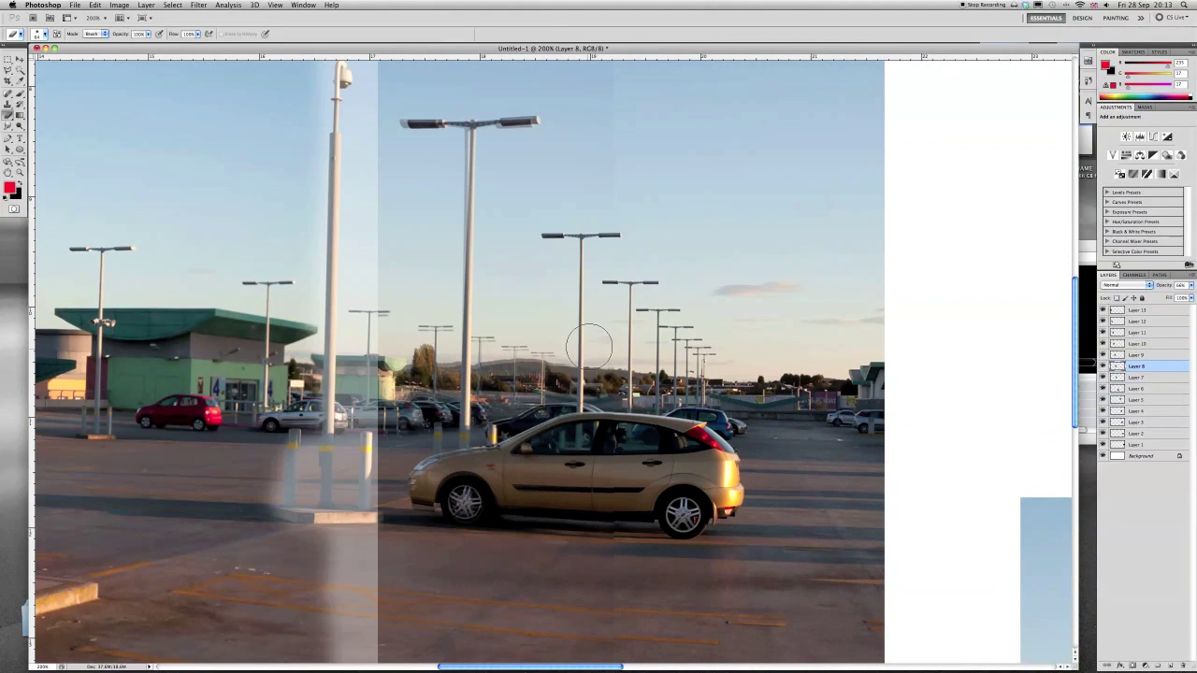
scroll(569, 377, down, 5)
key(super+minus)
drag(820, 590, 781, 395)
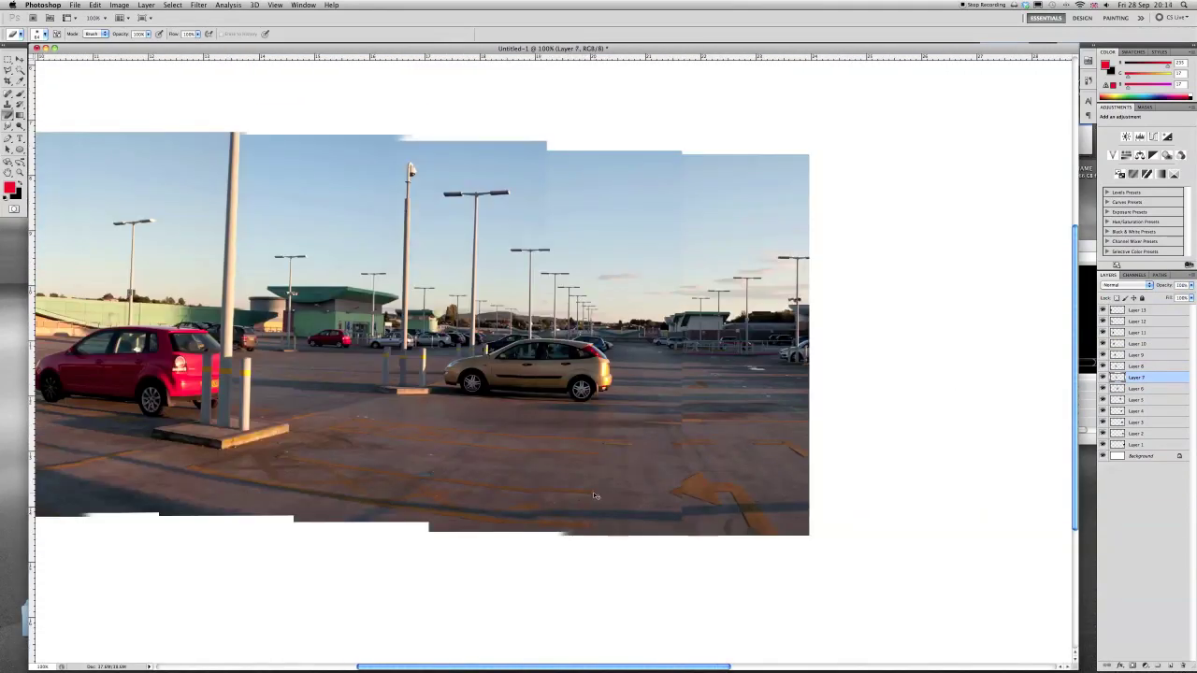
Step: Select Layers 1 through 13 and place a horizontal guide along the joined panorama's horizon
key(super+t)
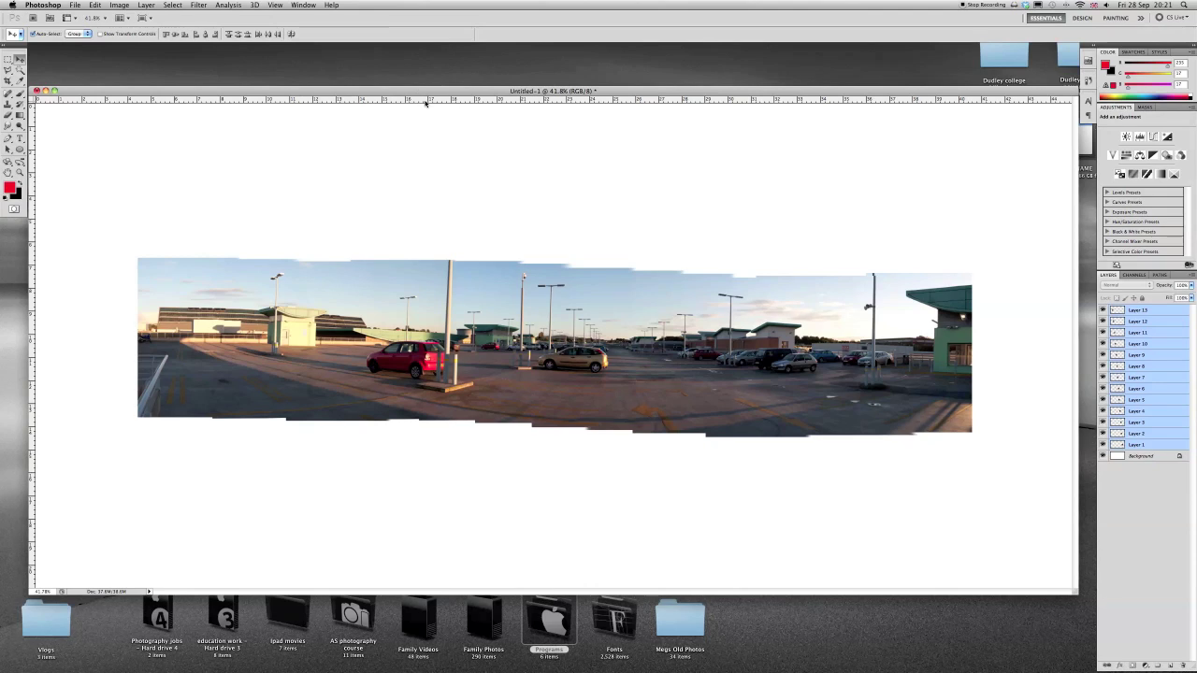
drag(427, 102, 447, 341)
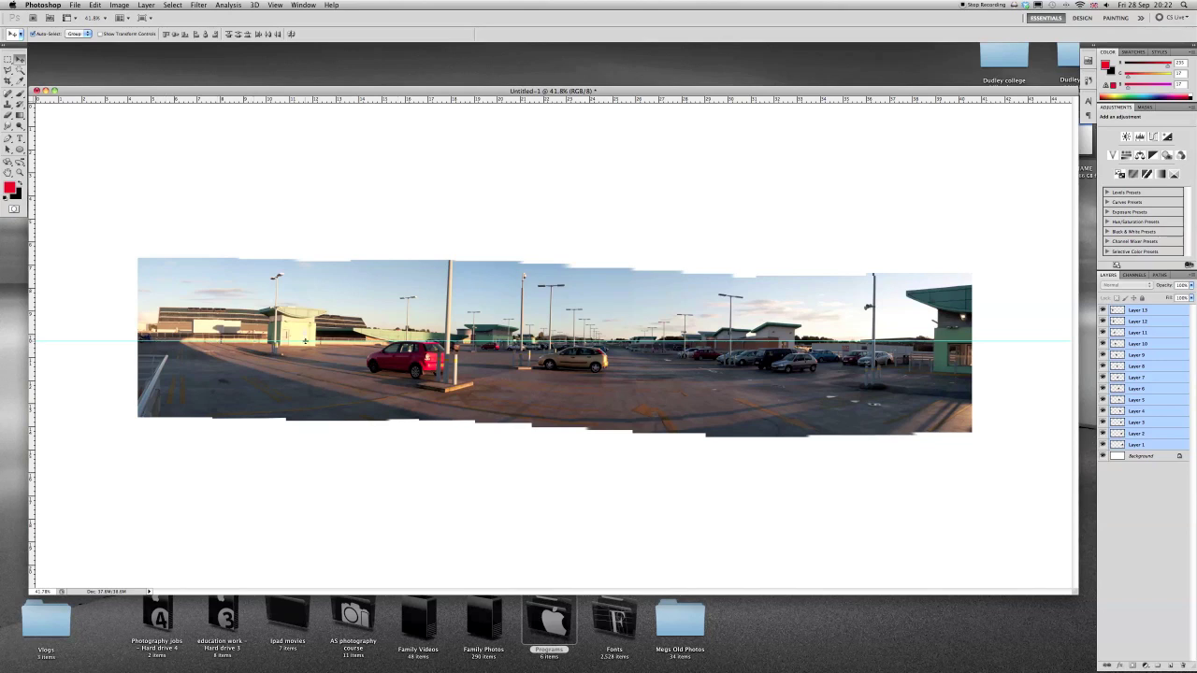
drag(545, 341, 546, 346)
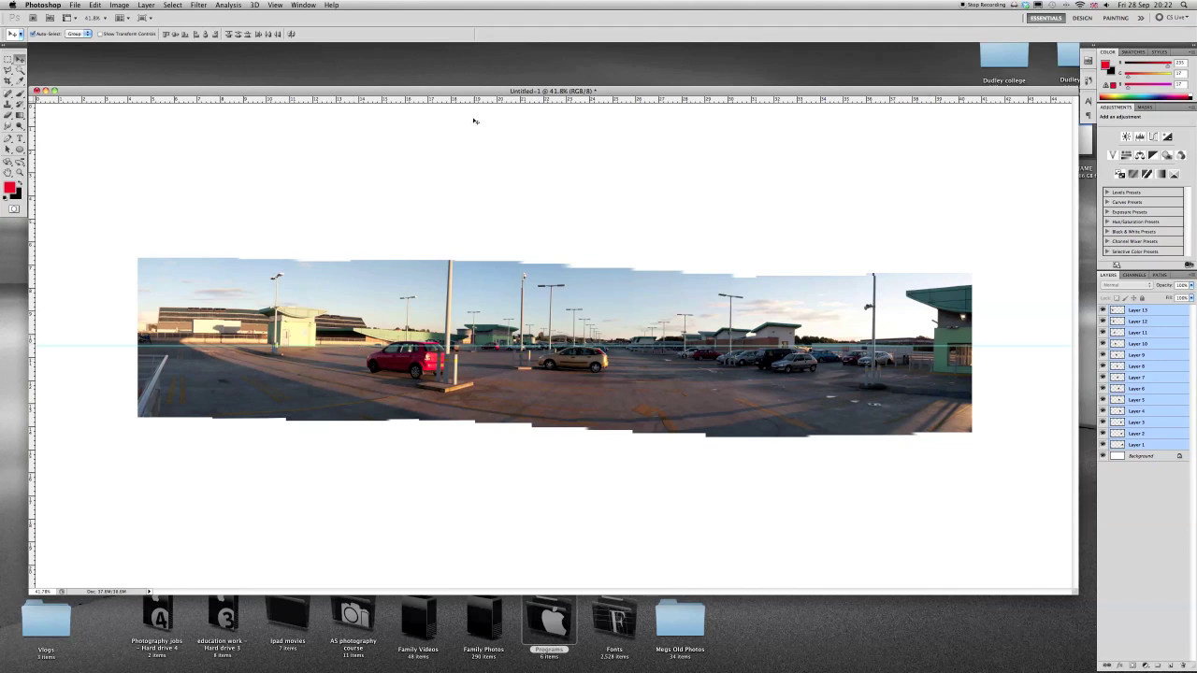
drag(452, 101, 428, 99)
key(ctrl+z)
key(ctrl+z)
key(ctrl+z)
key(ctrl+z)
Step: Free Transform the selected layers, rotating them about 1.2° counter-clockwise to level the panorama's horizon with the guide
click(96, 5)
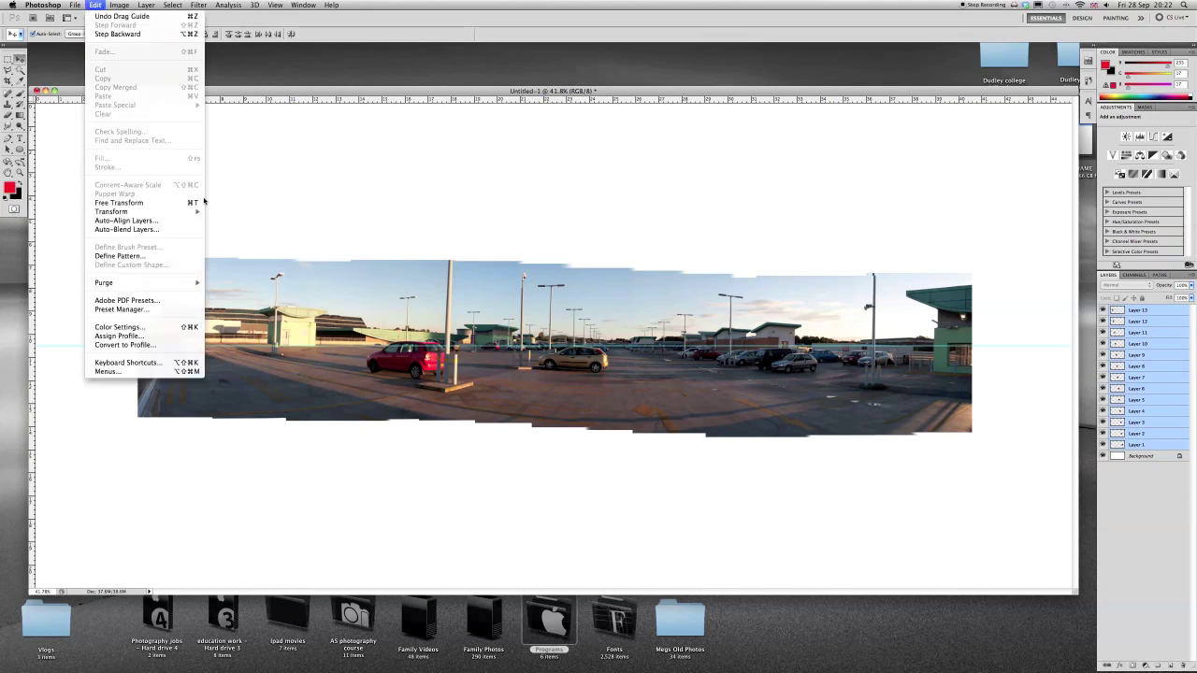
click(140, 203)
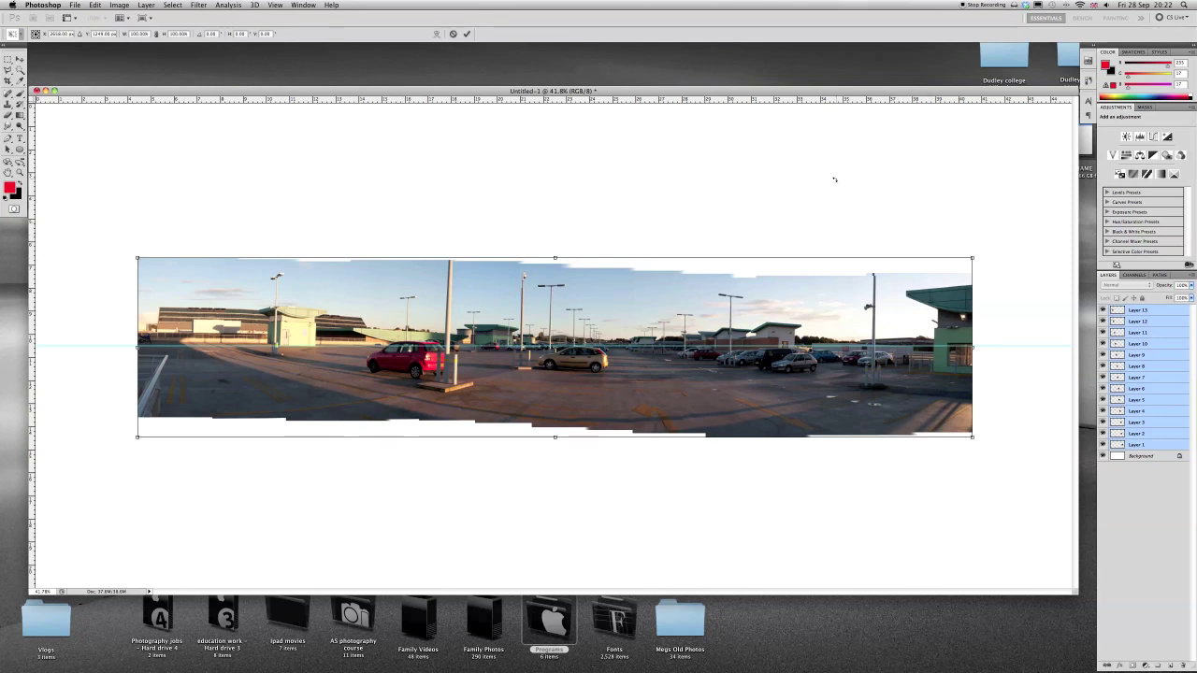
drag(834, 179, 826, 175)
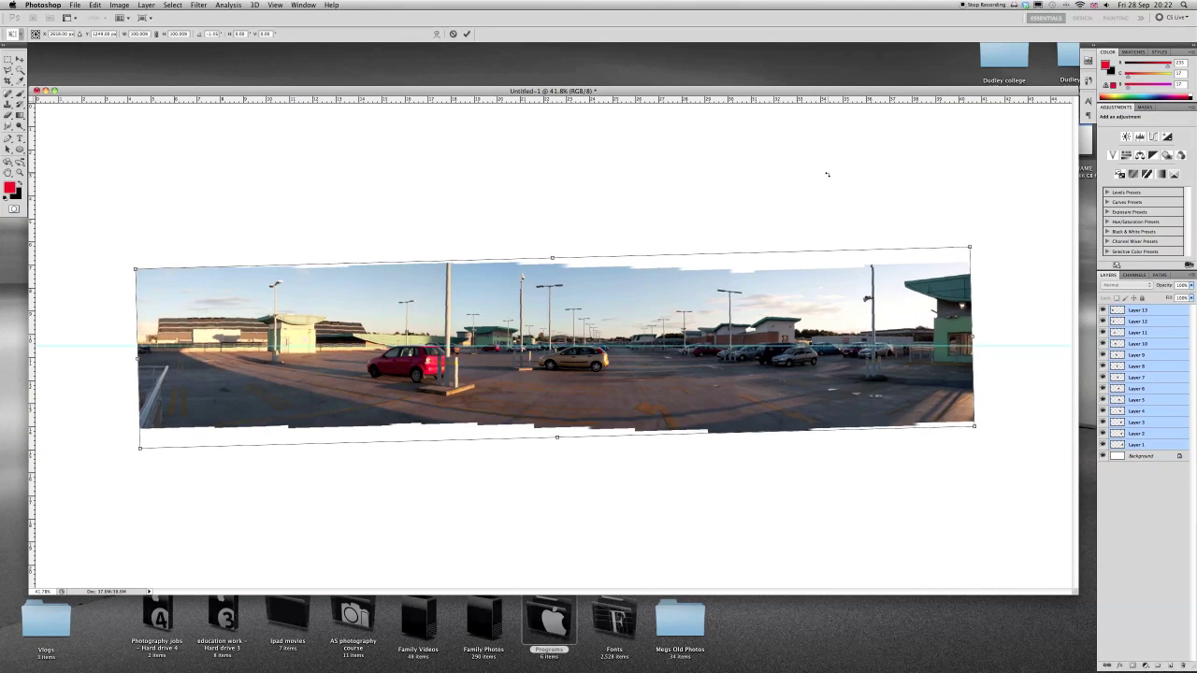
drag(828, 174, 828, 176)
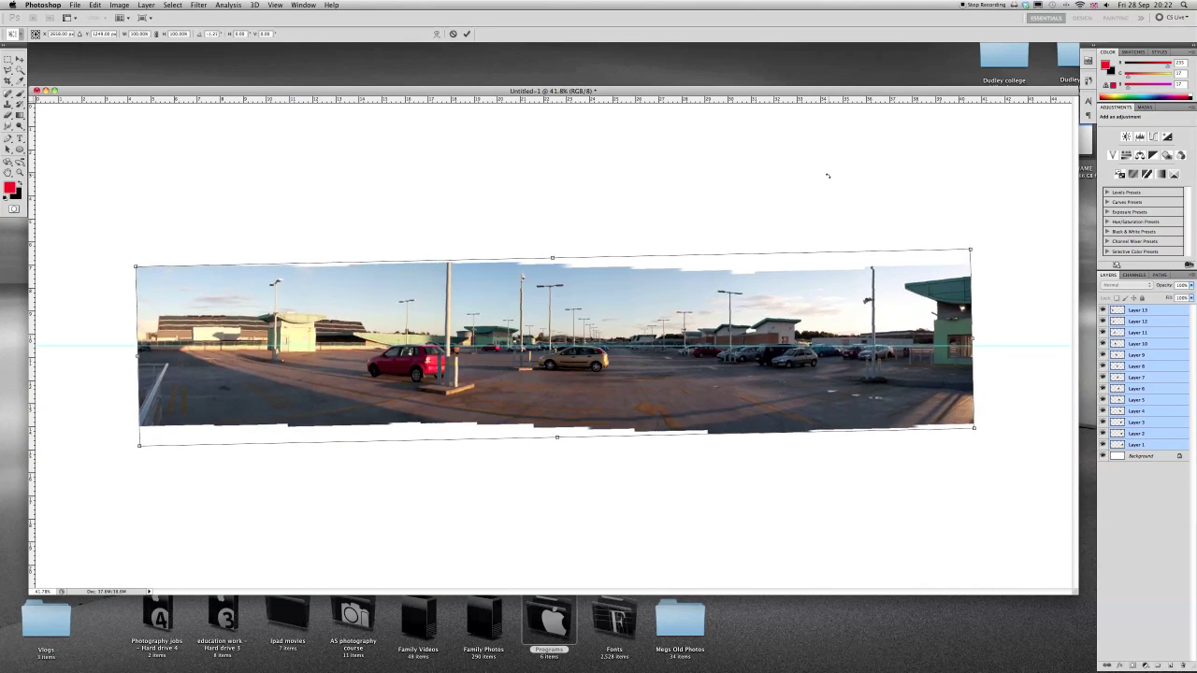
key(Return)
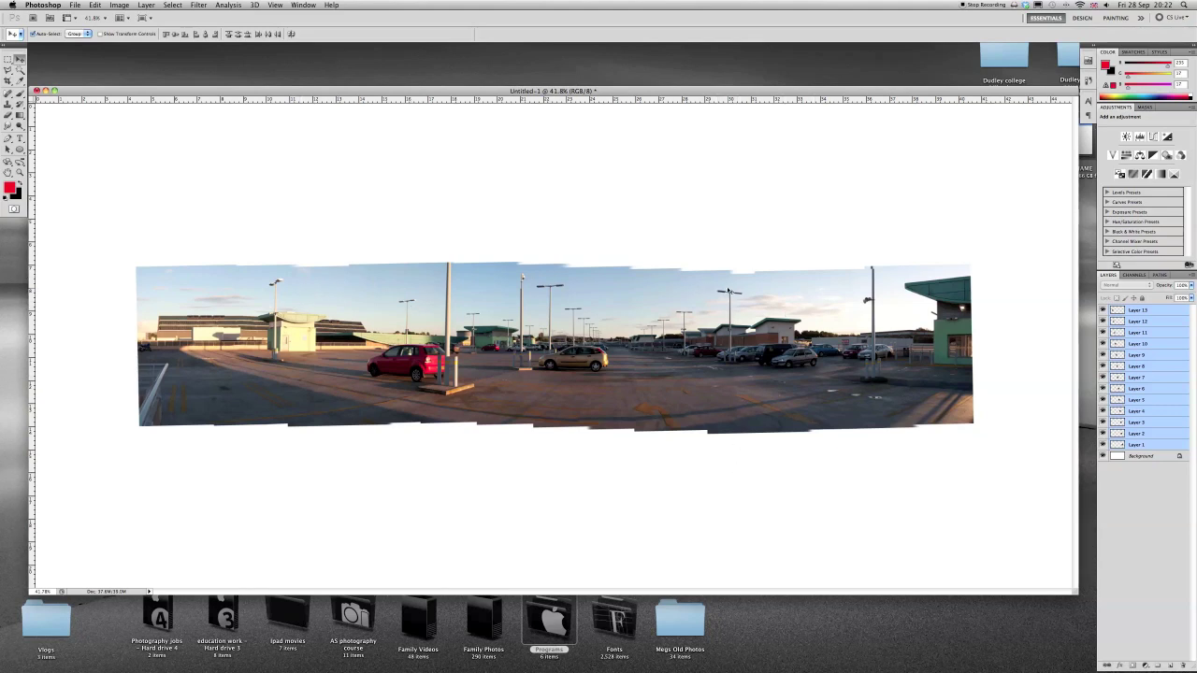
Step: Crop the canvas tightly to the panorama, cutting off the white surroundings and the stepped lower photo edges
click(7, 80)
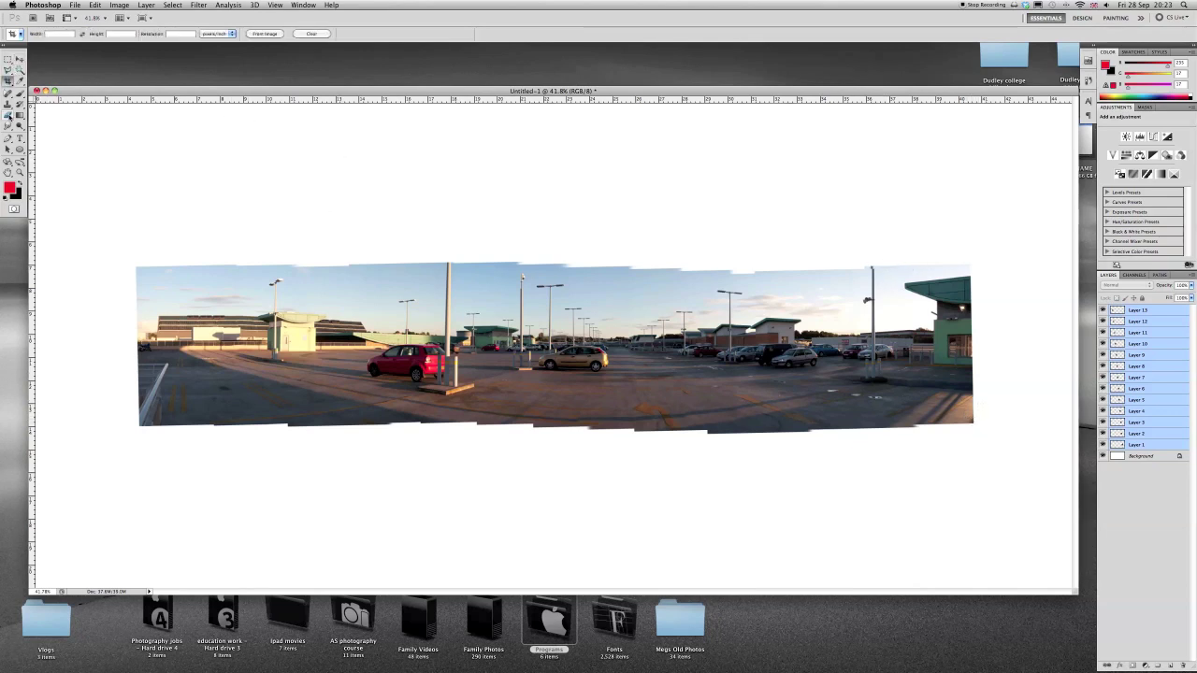
drag(972, 422, 140, 275)
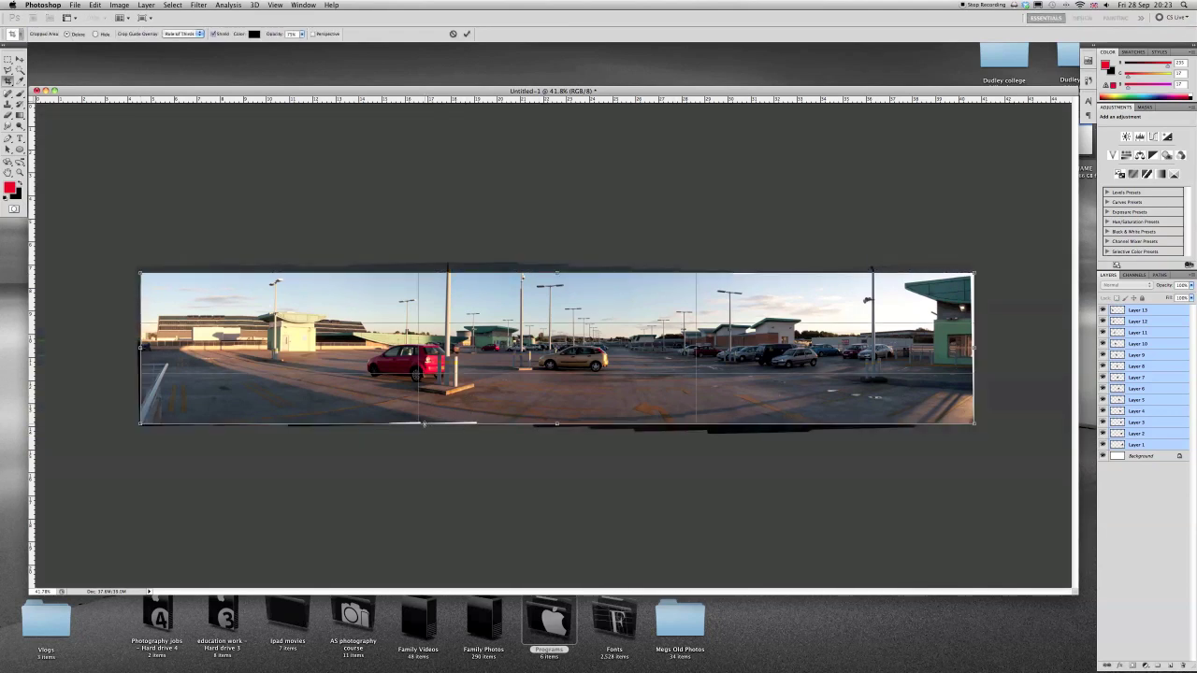
drag(555, 423, 558, 419)
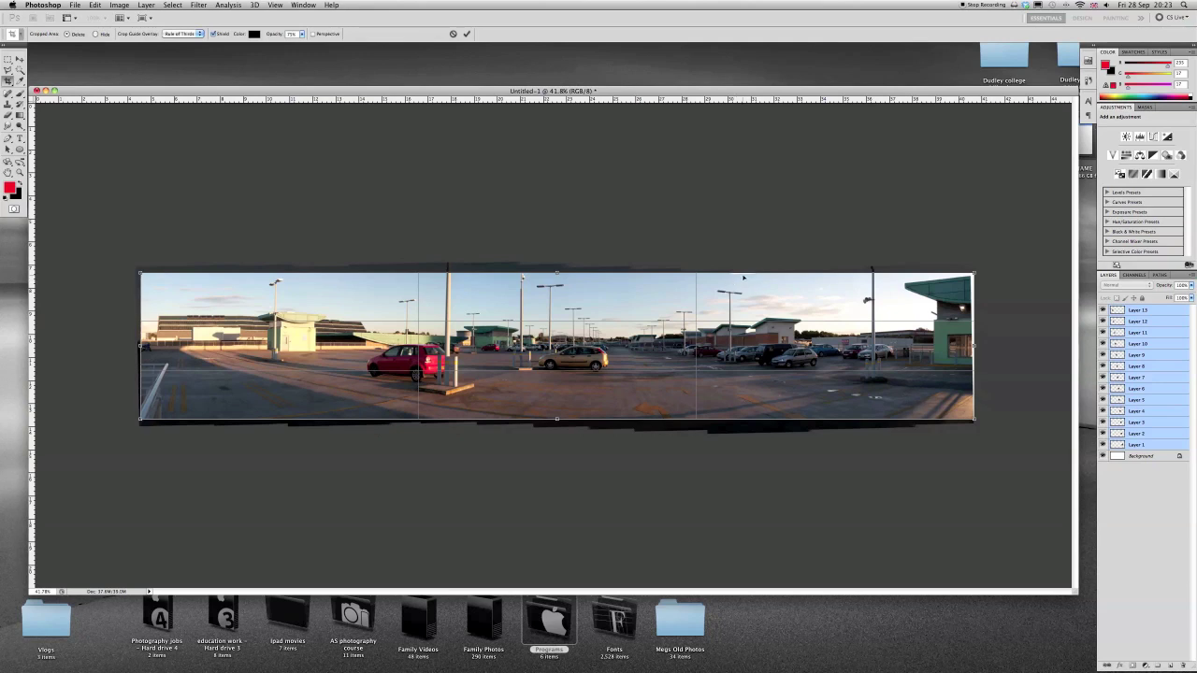
key(Return)
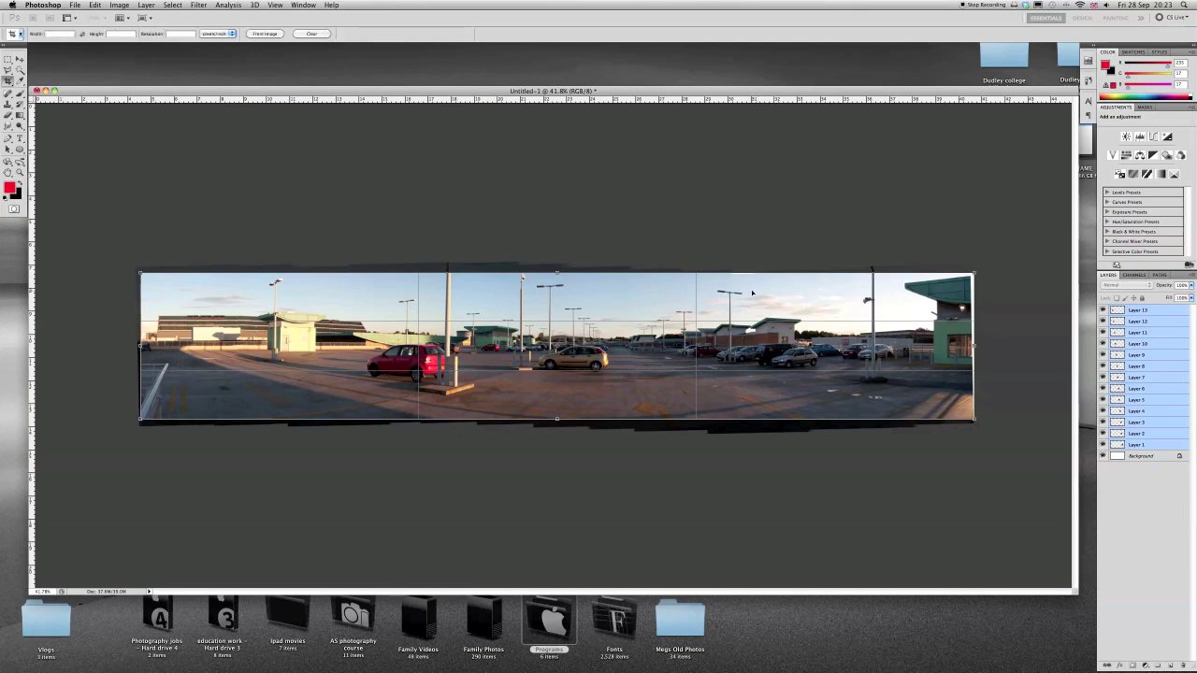
drag(500, 91, 538, 169)
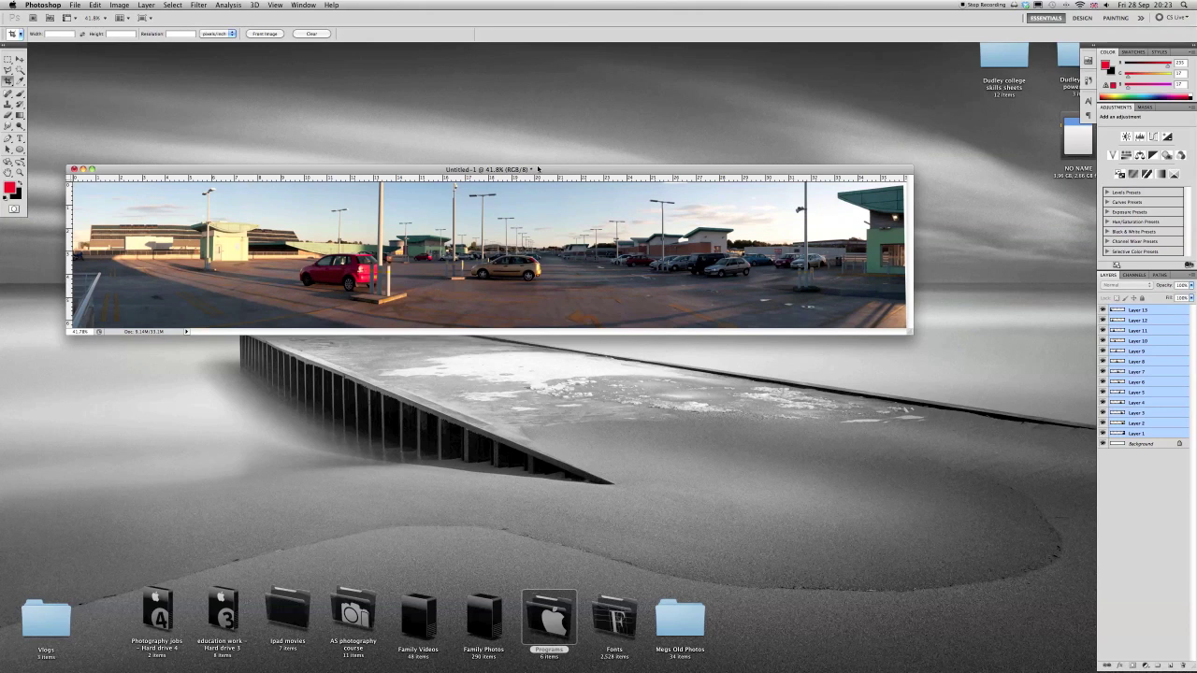
Step: Set up the Clone Stamp tool on Layer 4 for the white gap at the sky's upper edge
key(super+plus)
key(super+plus)
key(super+plus)
key(super+plus)
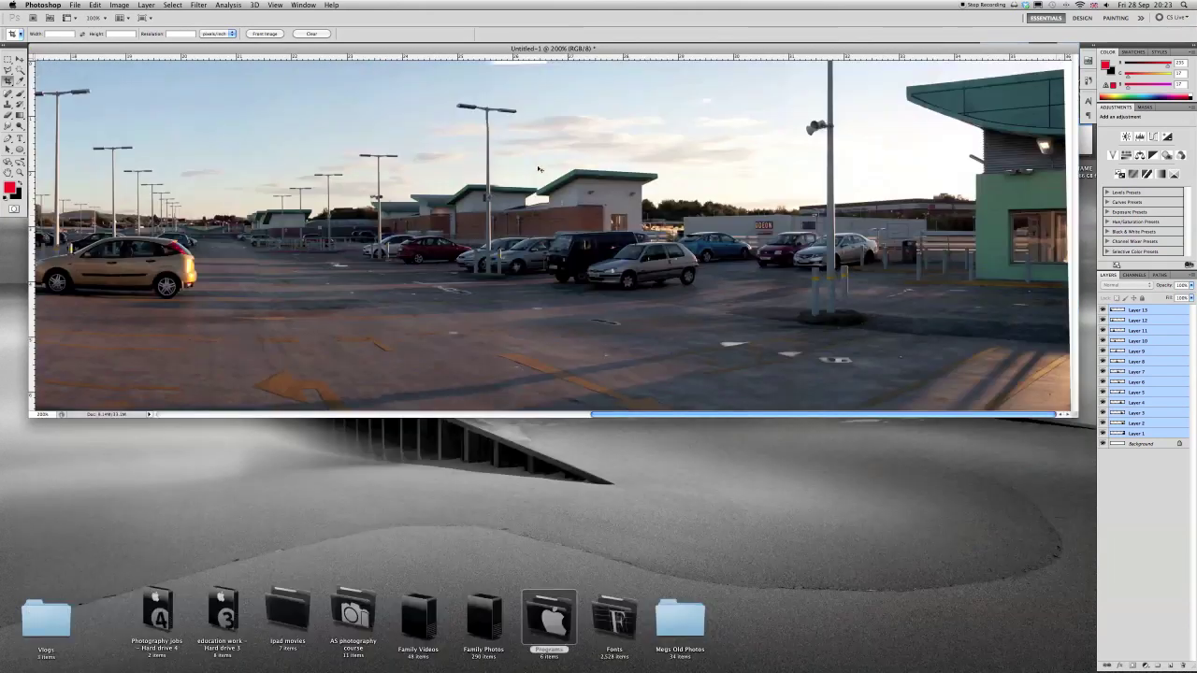
key(super+minus)
drag(808, 187, 388, 216)
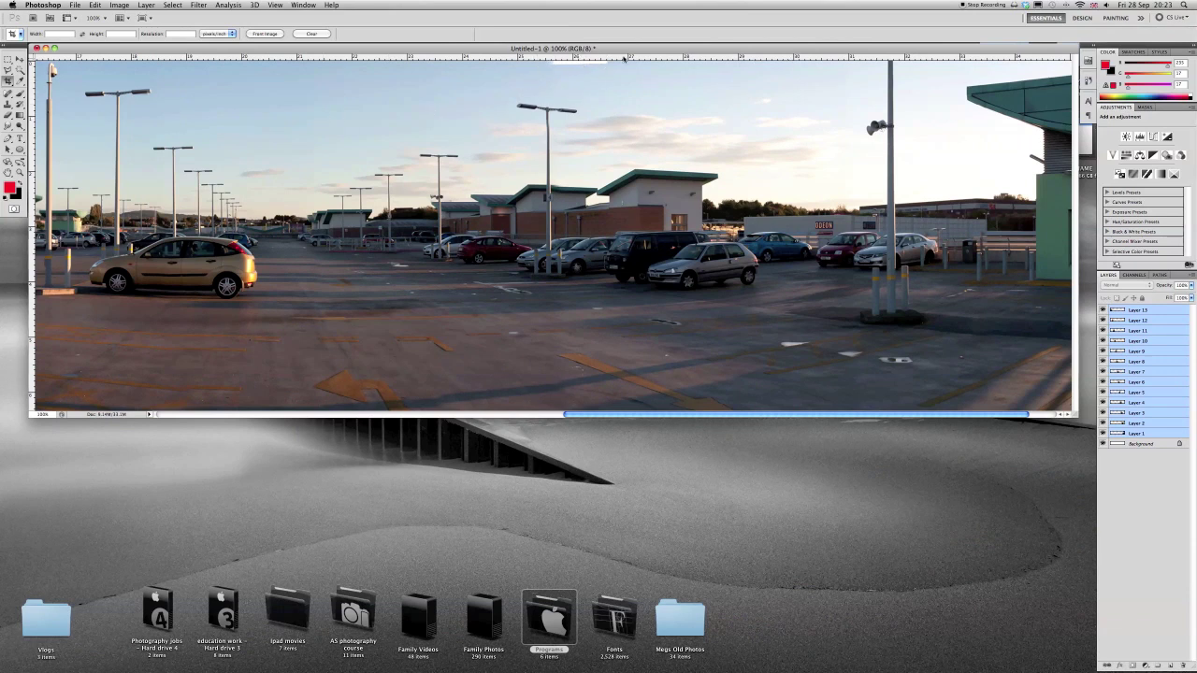
click(10, 105)
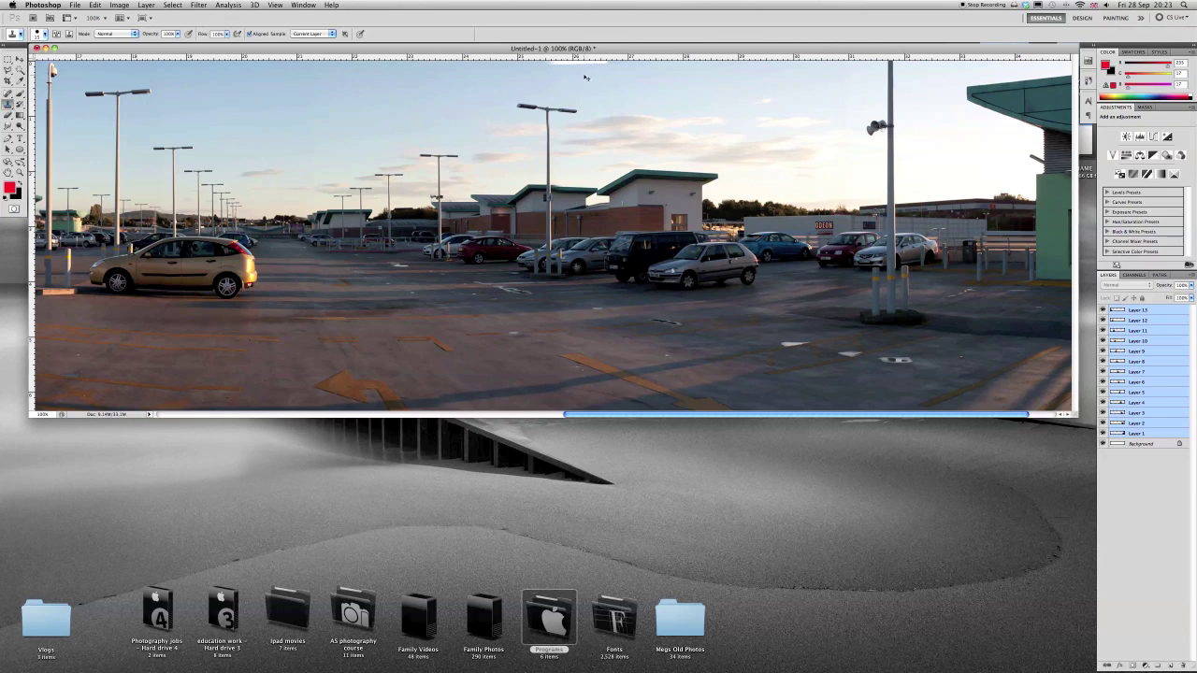
click(1151, 451)
ctrl+alt+right_click(574, 72)
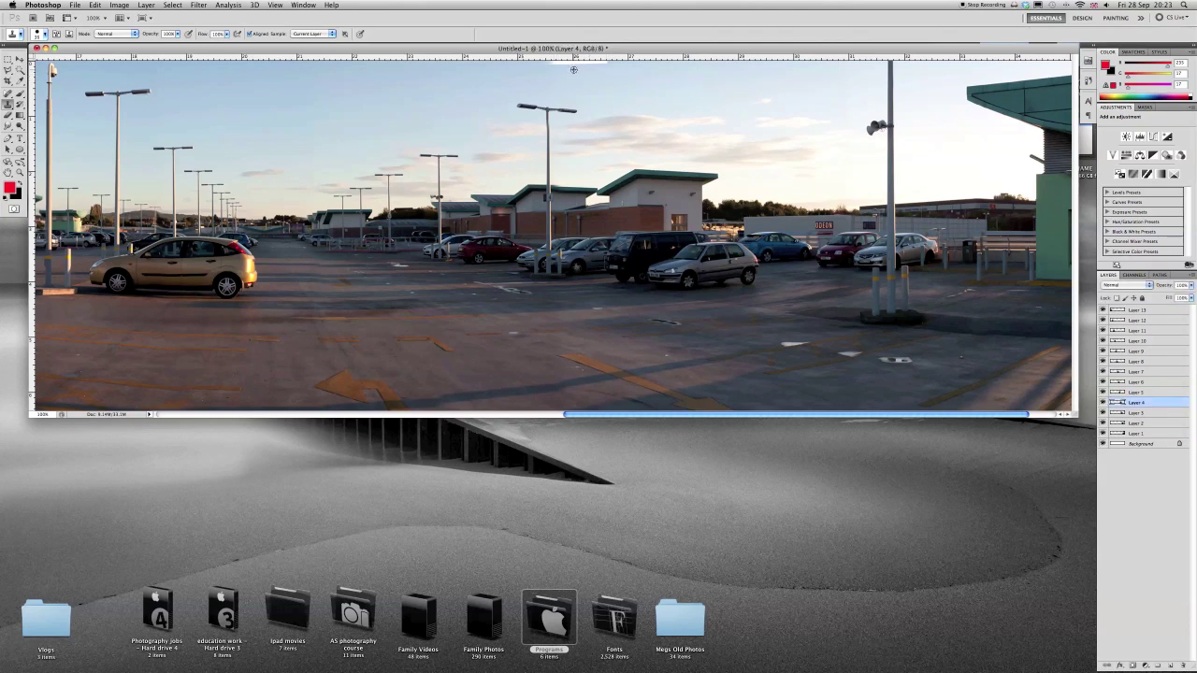
scroll(583, 73, up, 3)
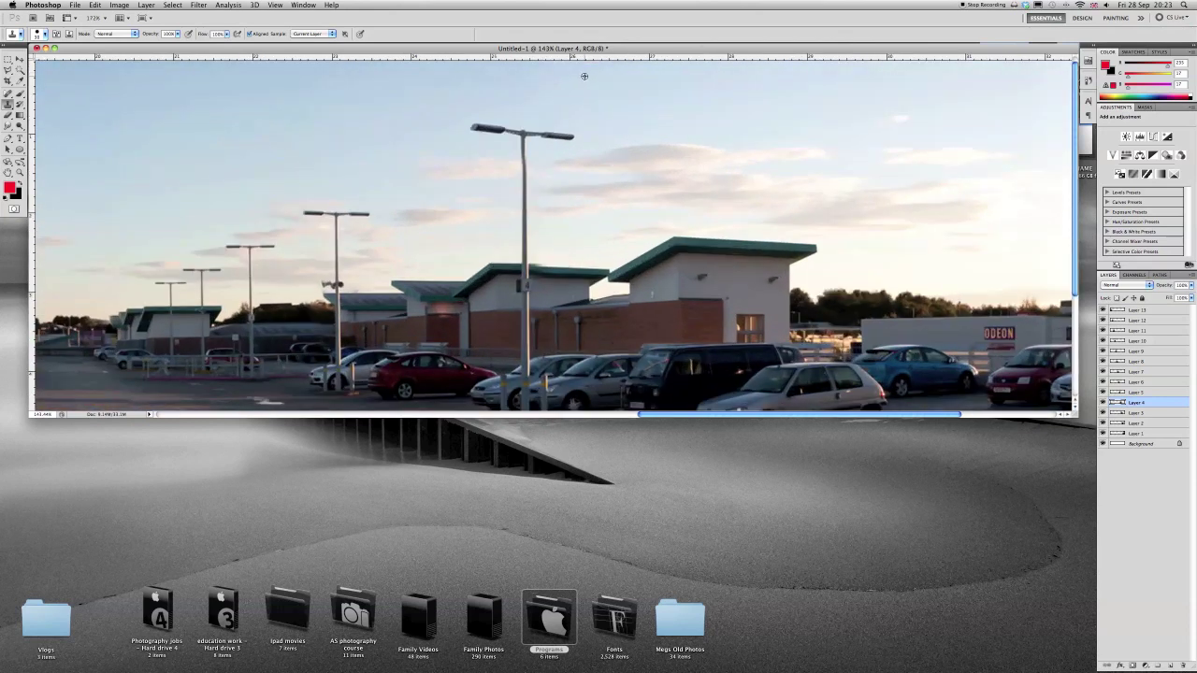
scroll(590, 78, up, 2)
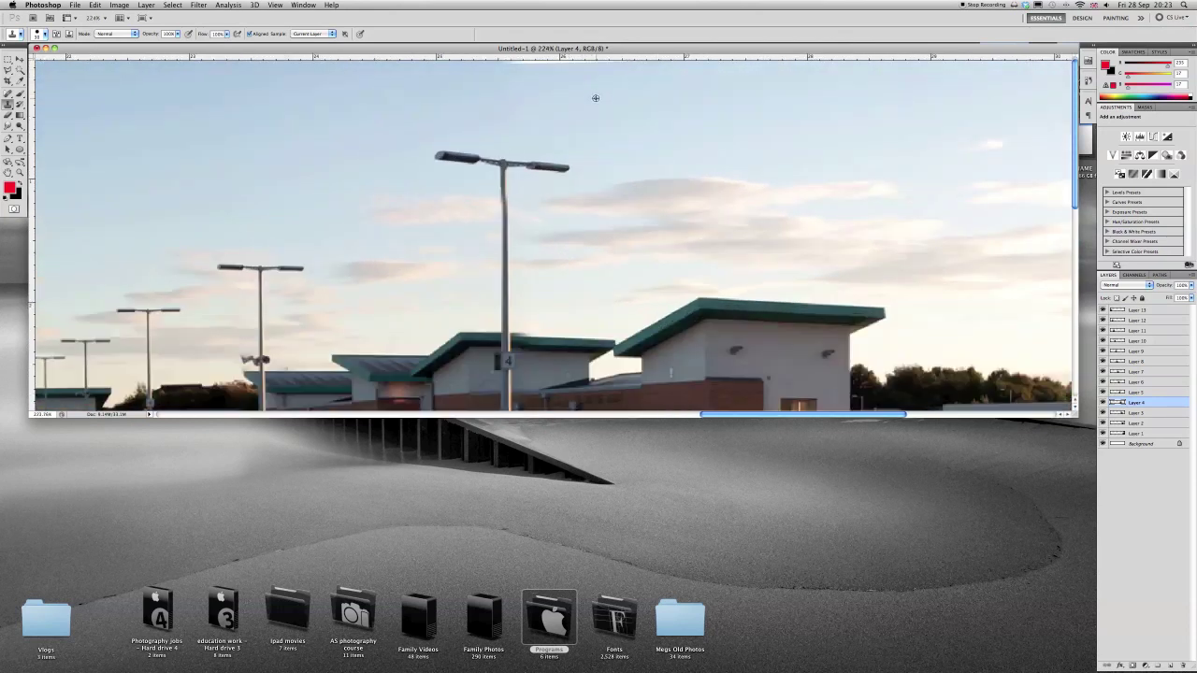
scroll(600, 101, up, 2)
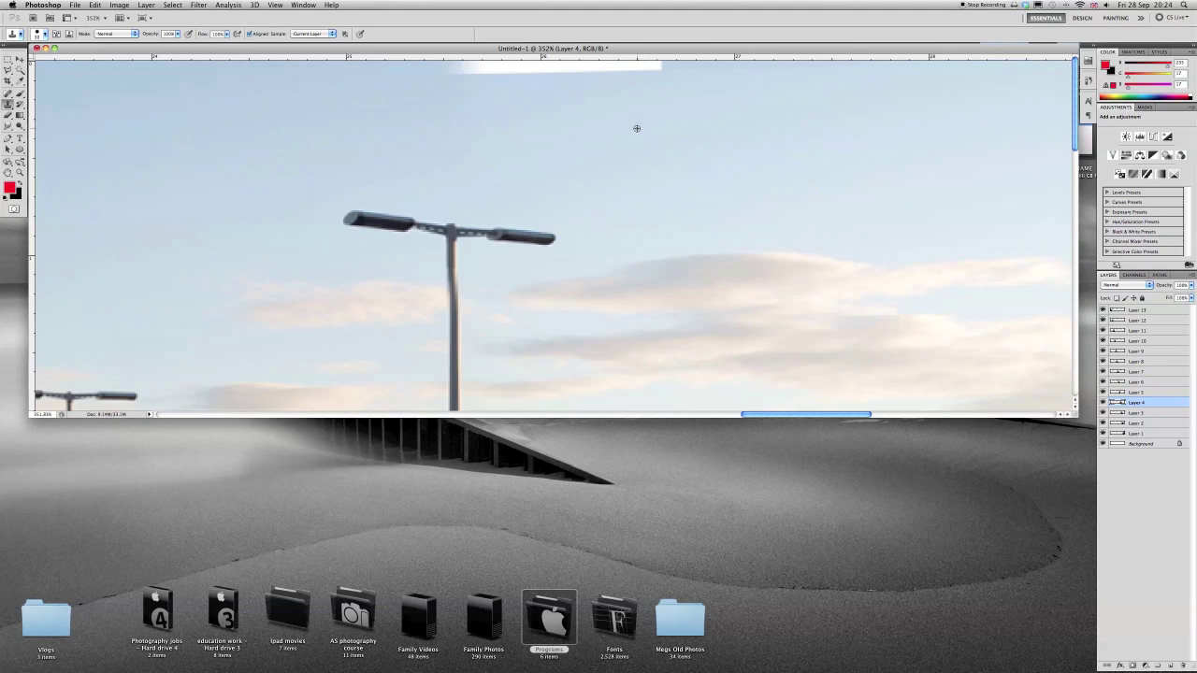
Step: Try to clone nearby sky over the whole white gap in one stroke, then undo it
key(alt)
alt+click(635, 142)
drag(644, 70, 455, 61)
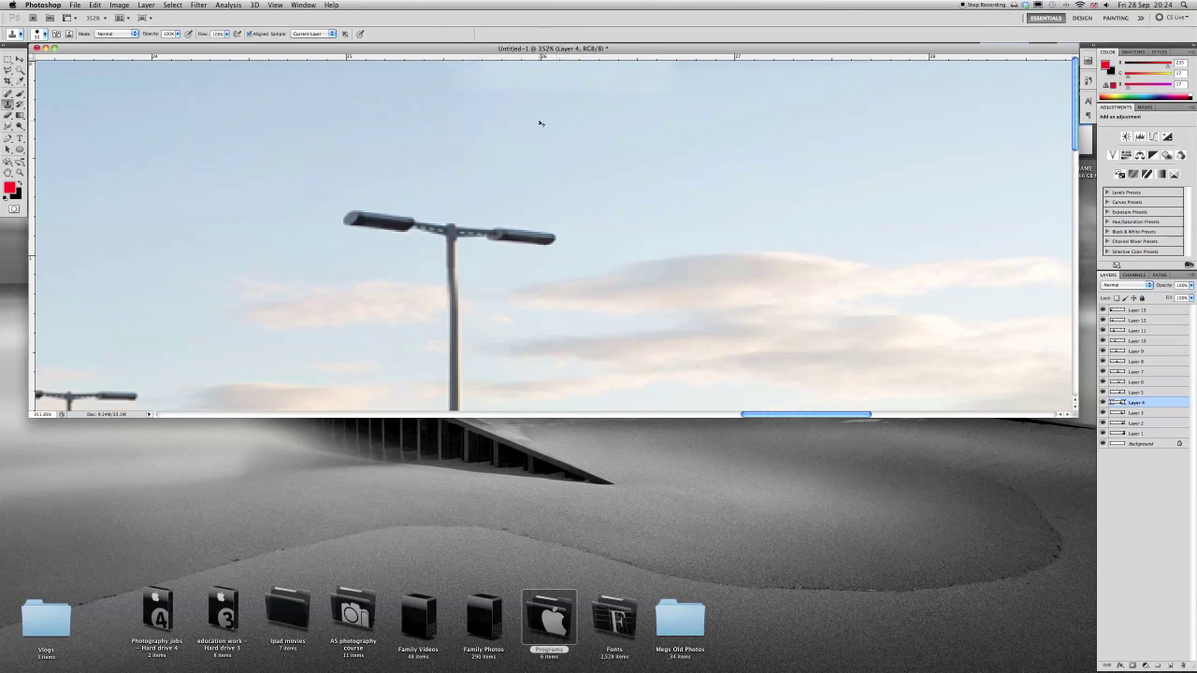
key(super+alt+z)
Step: Clone sky over the white gap in short dabs, resampling the adjacent sky for each section along the edge
alt+click(487, 90)
click(459, 67)
alt+click(500, 109)
click(497, 72)
alt+click(526, 118)
click(532, 67)
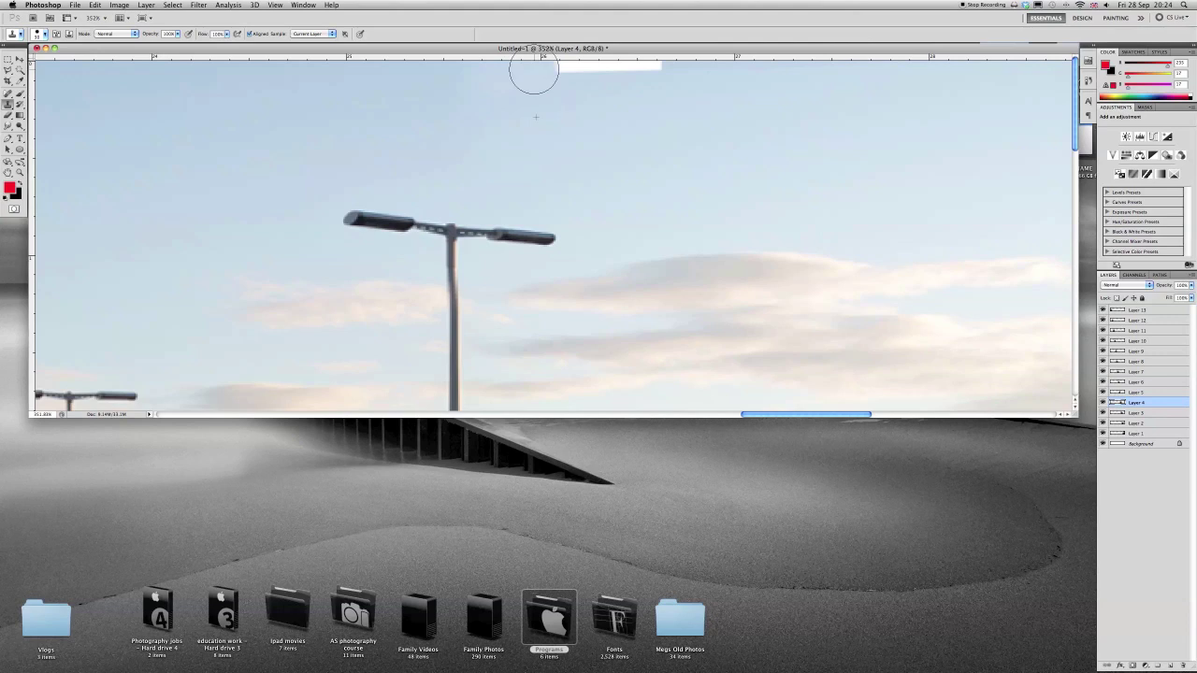
alt+click(574, 106)
click(561, 60)
click(599, 71)
alt+click(640, 86)
click(635, 71)
click(655, 73)
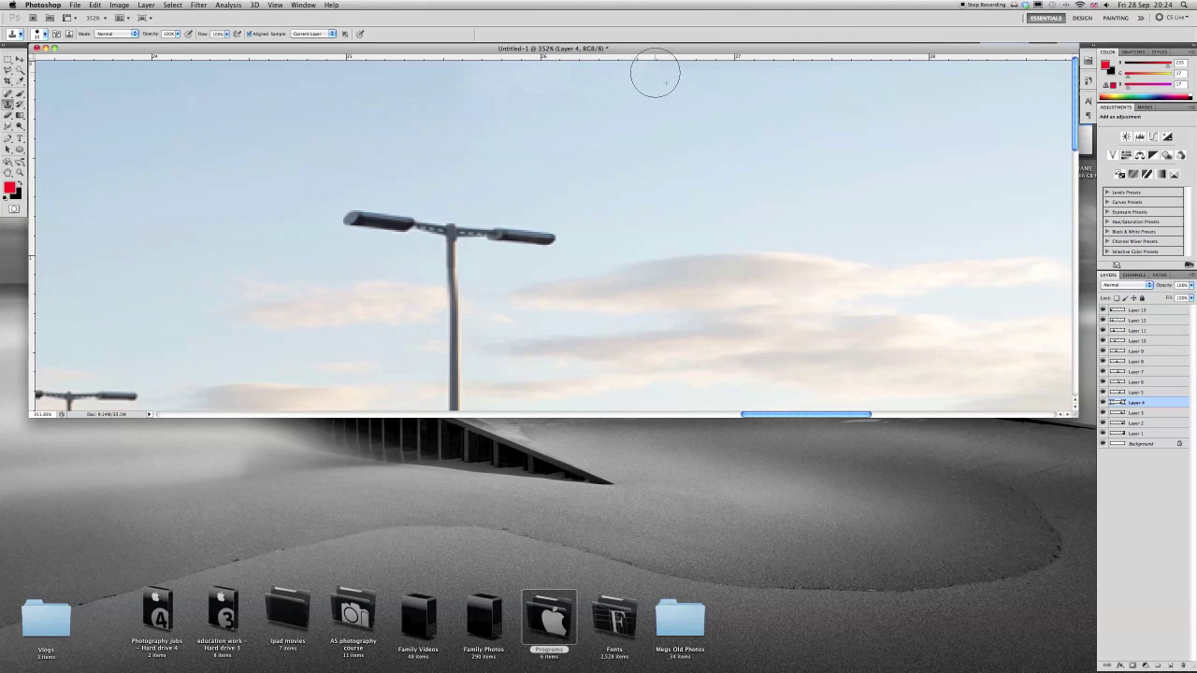
Step: Merge all of the panorama's layers into a single Background layer
key(super+0)
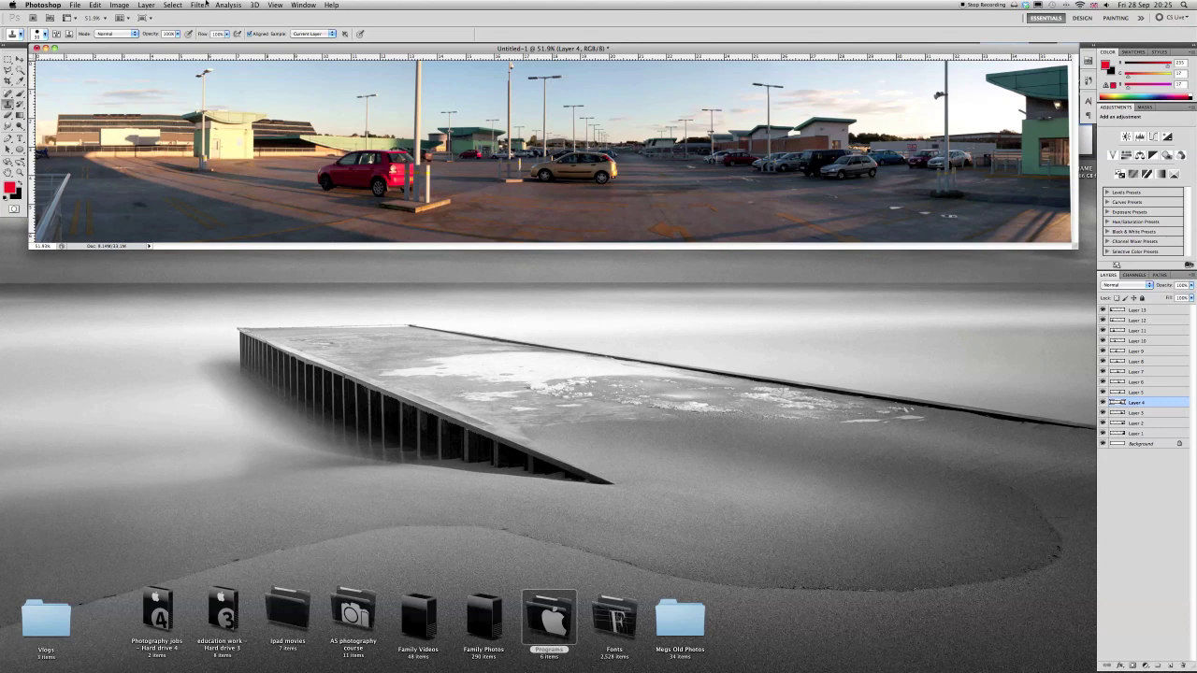
click(145, 4)
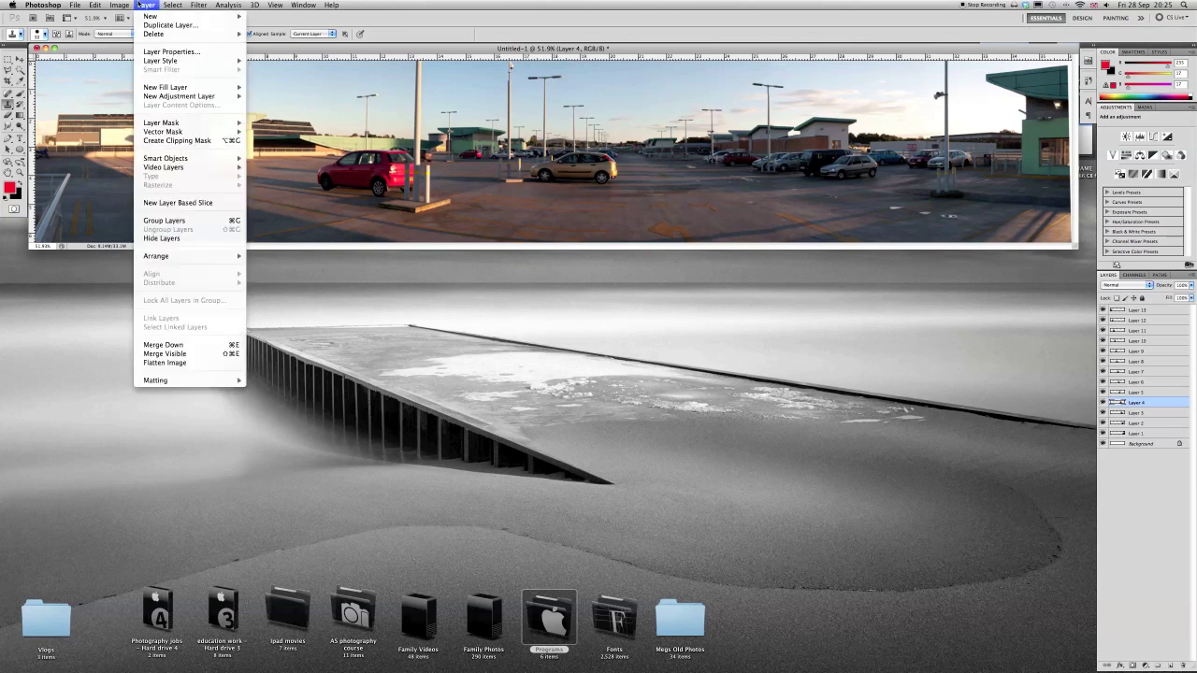
click(201, 357)
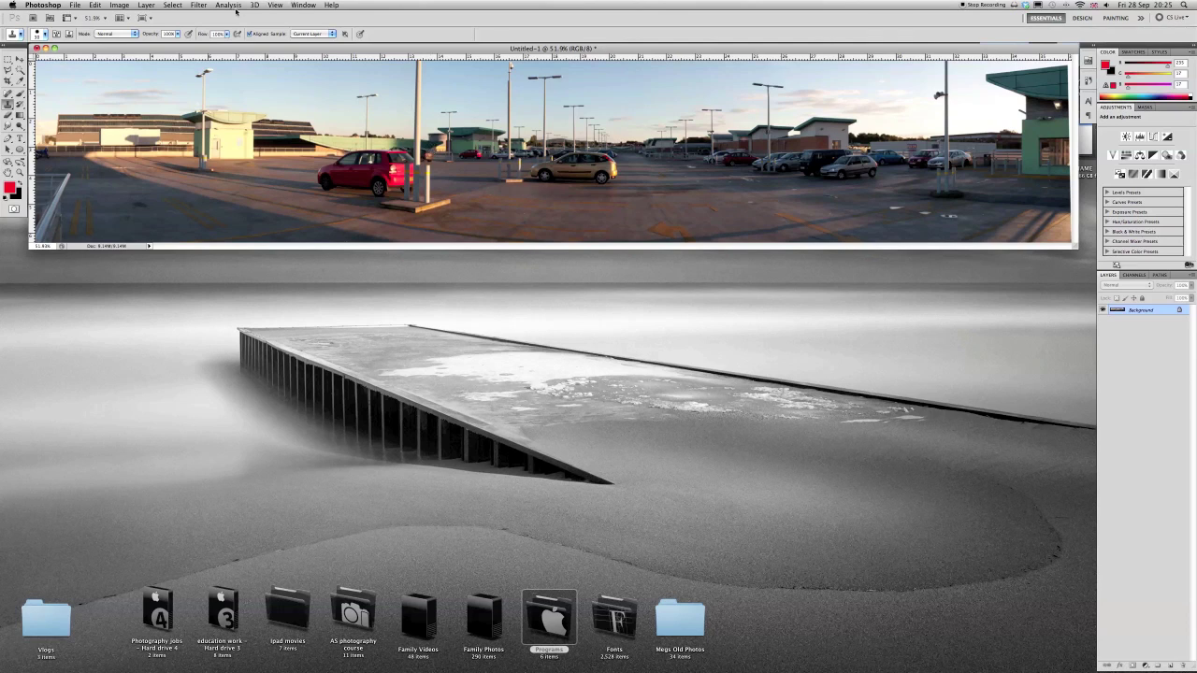
Step: Brighten the merged panorama with a Levels adjustment, setting the RGB midtone input to 1.18
click(119, 6)
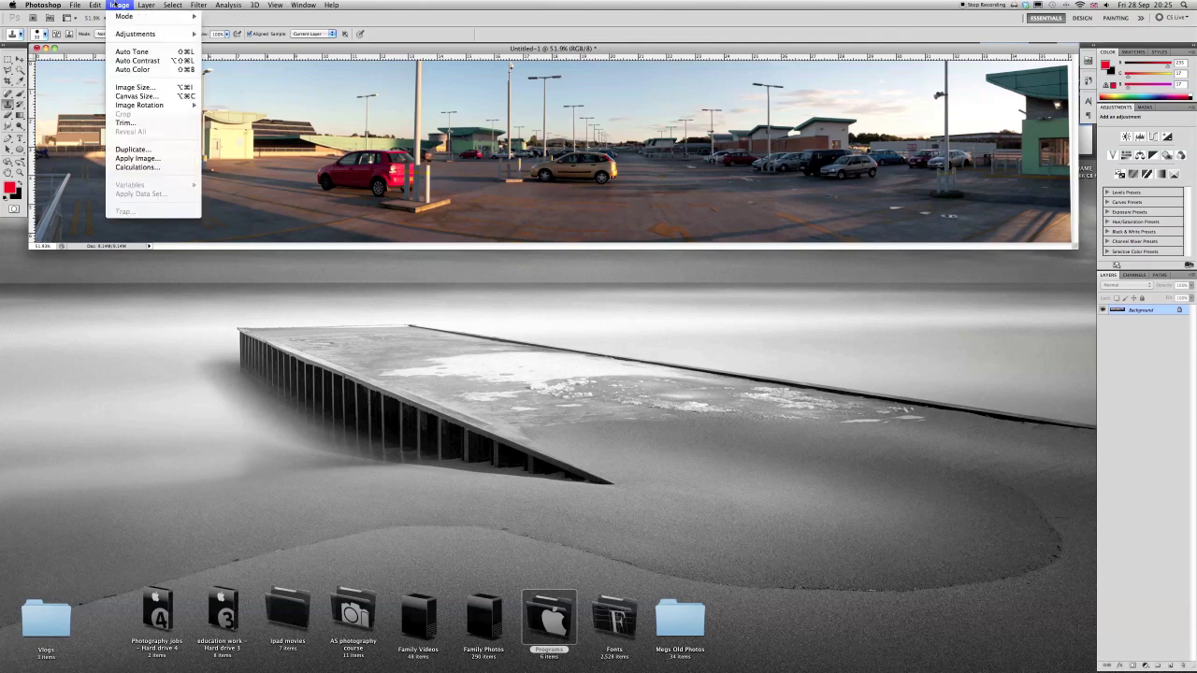
mouse_move(123, 36)
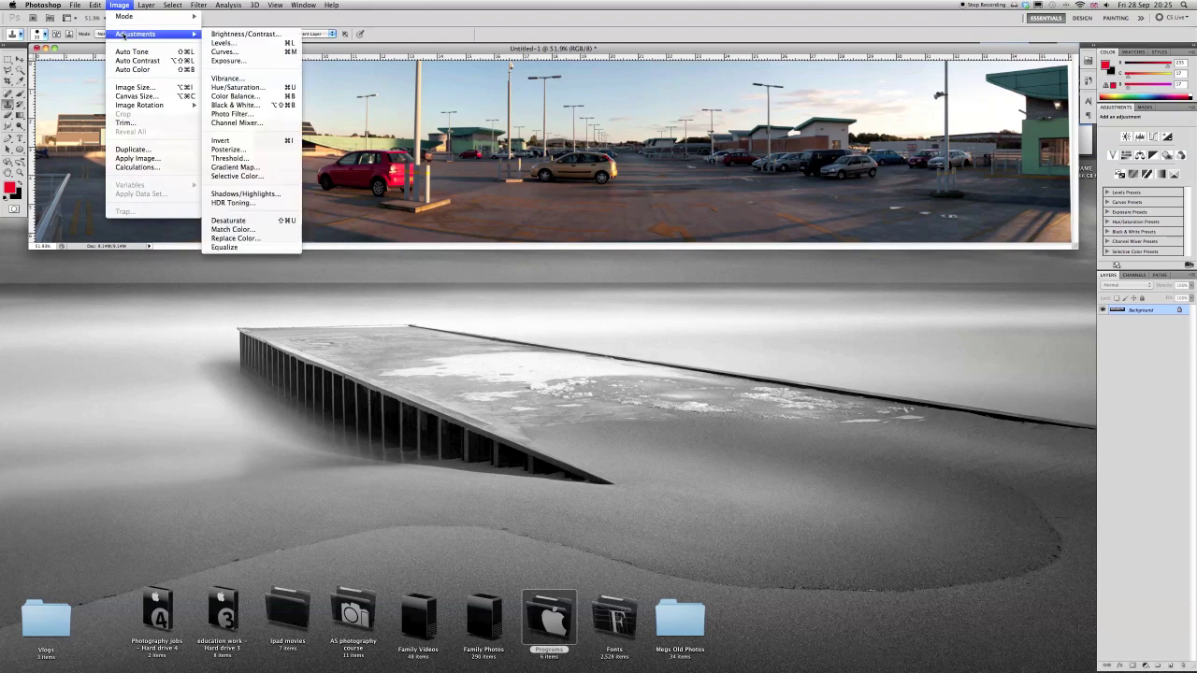
click(222, 43)
drag(576, 251, 578, 275)
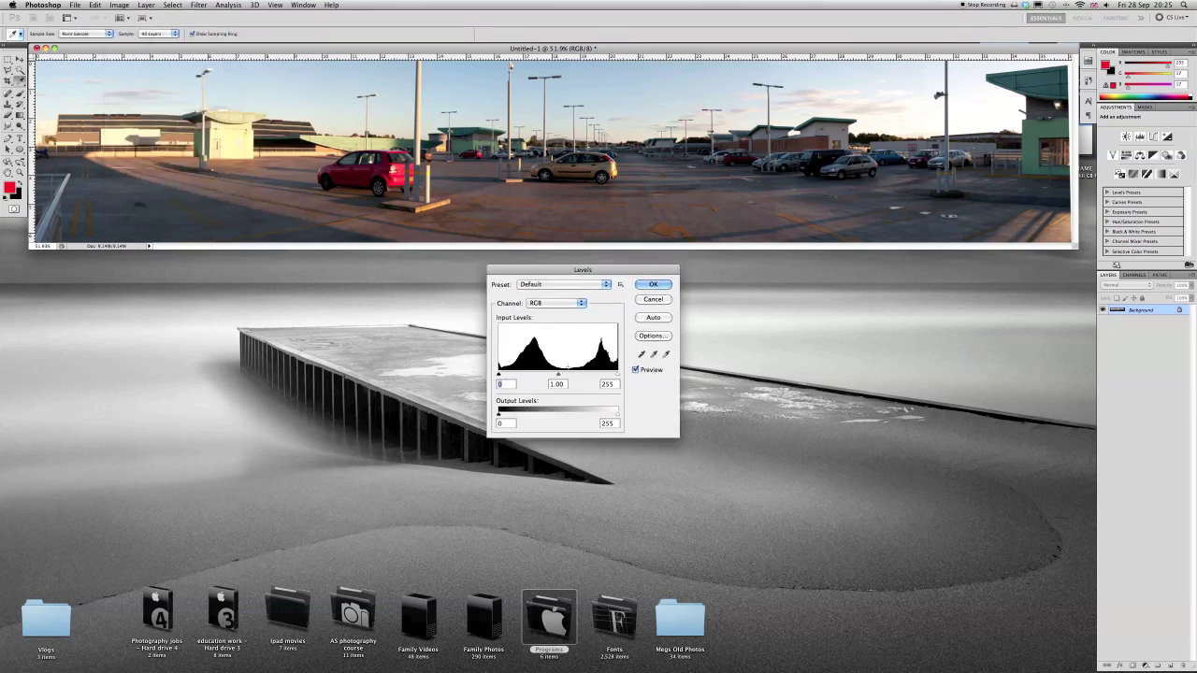
mouse_move(557, 374)
mouse_down()
mouse_move(576, 375)
mouse_move(548, 375)
mouse_up()
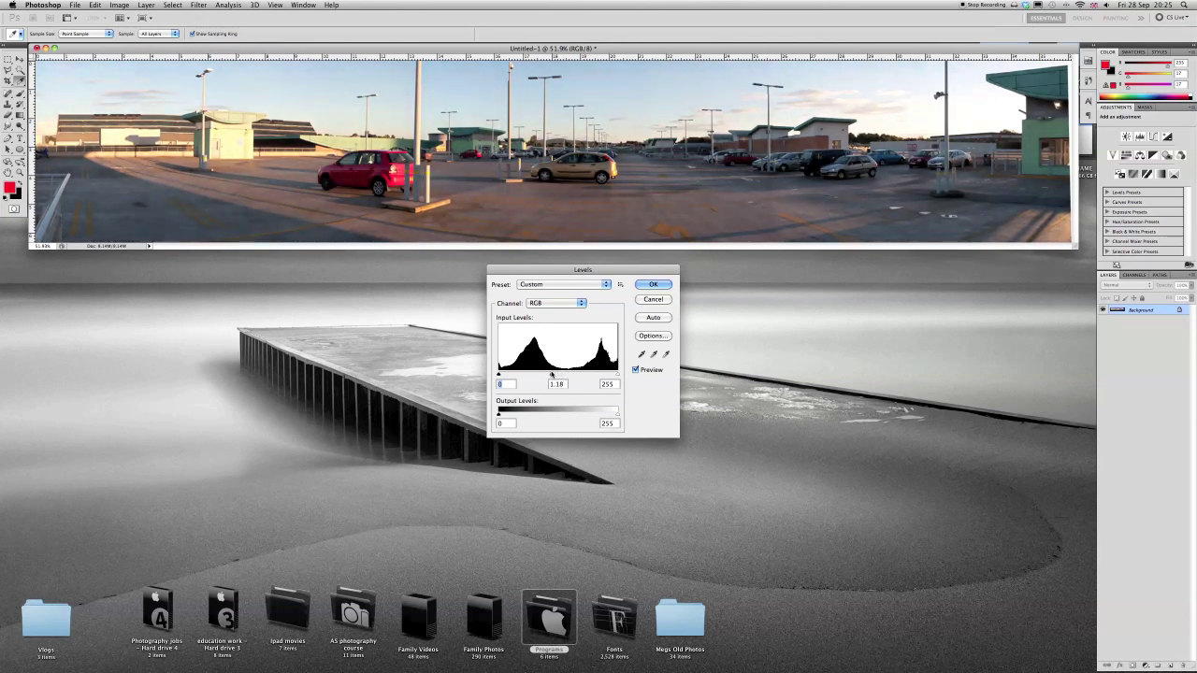
click(653, 285)
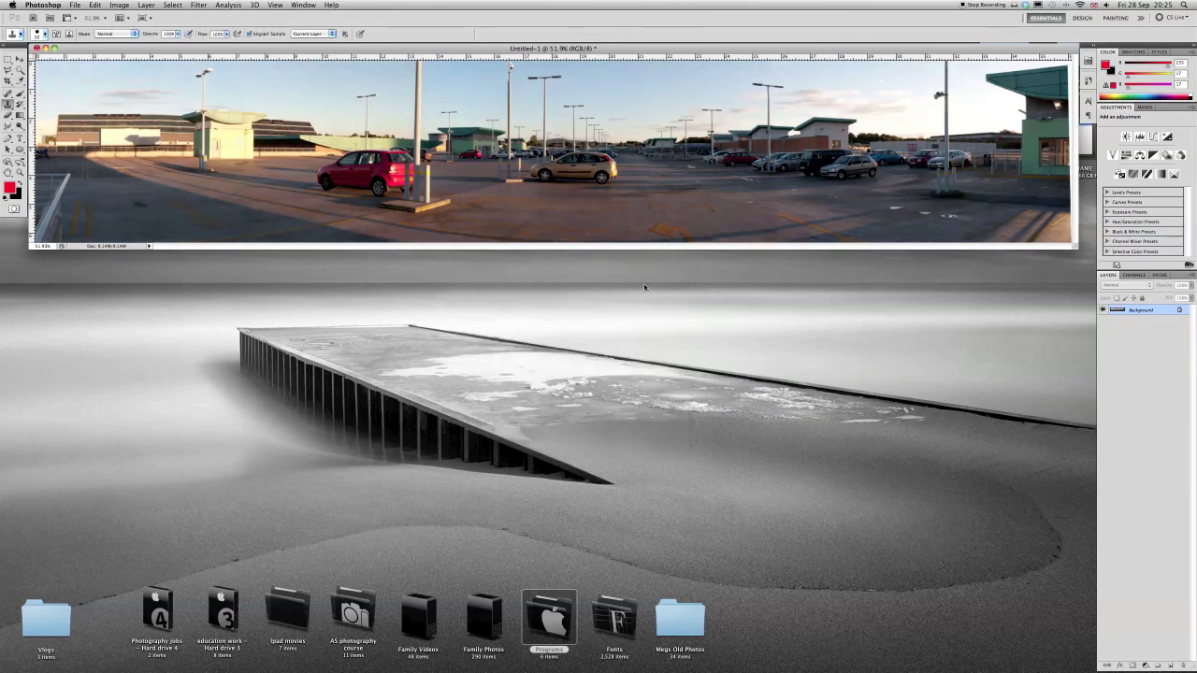